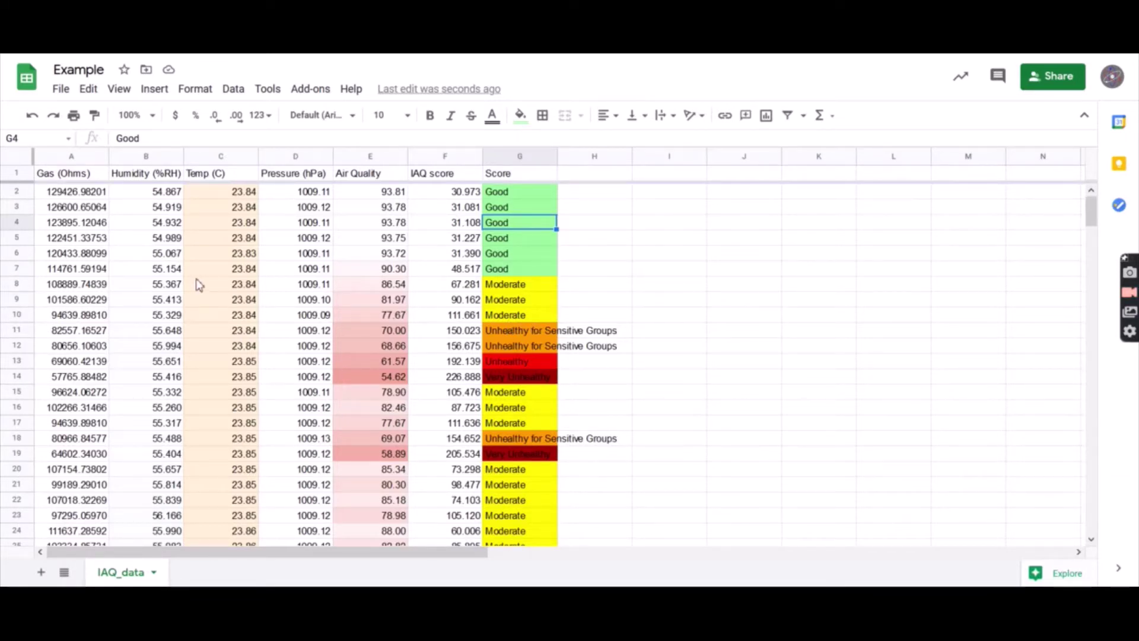
- Duplicate the IAQ_data sheet within the spreadsheet
scroll(218, 279, down, 8)
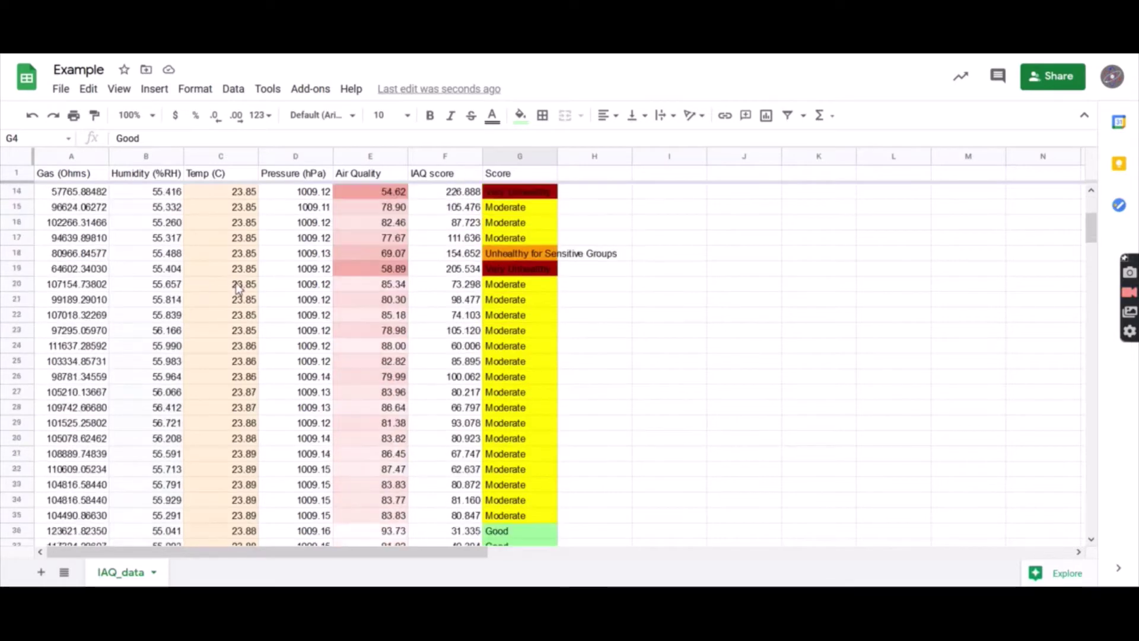
scroll(250, 304, down, 4)
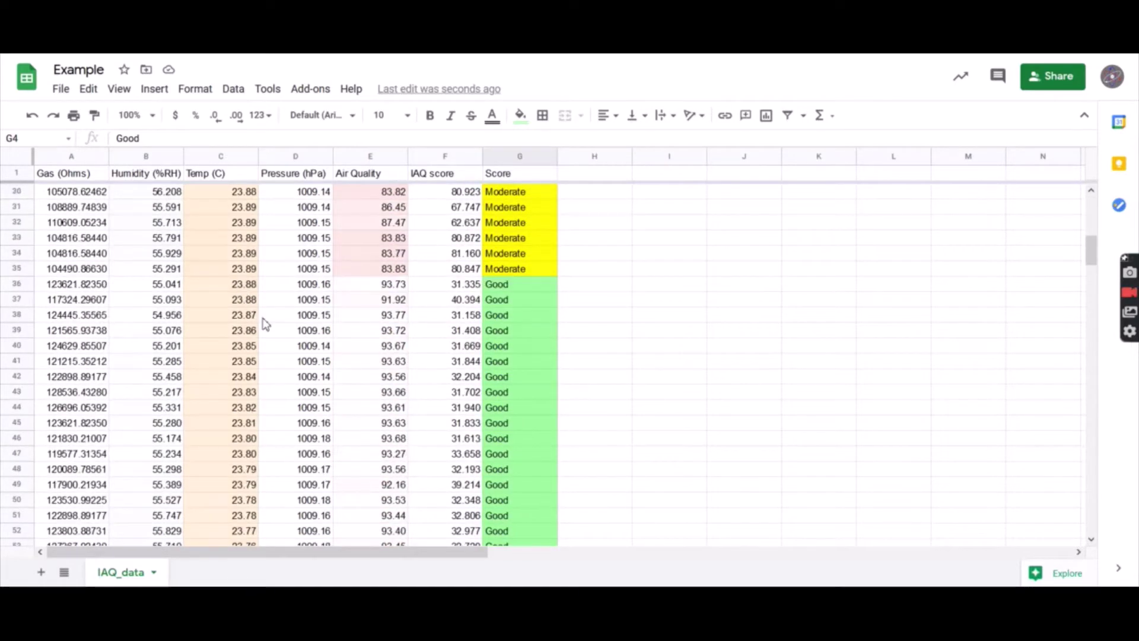
scroll(264, 322, up, 9)
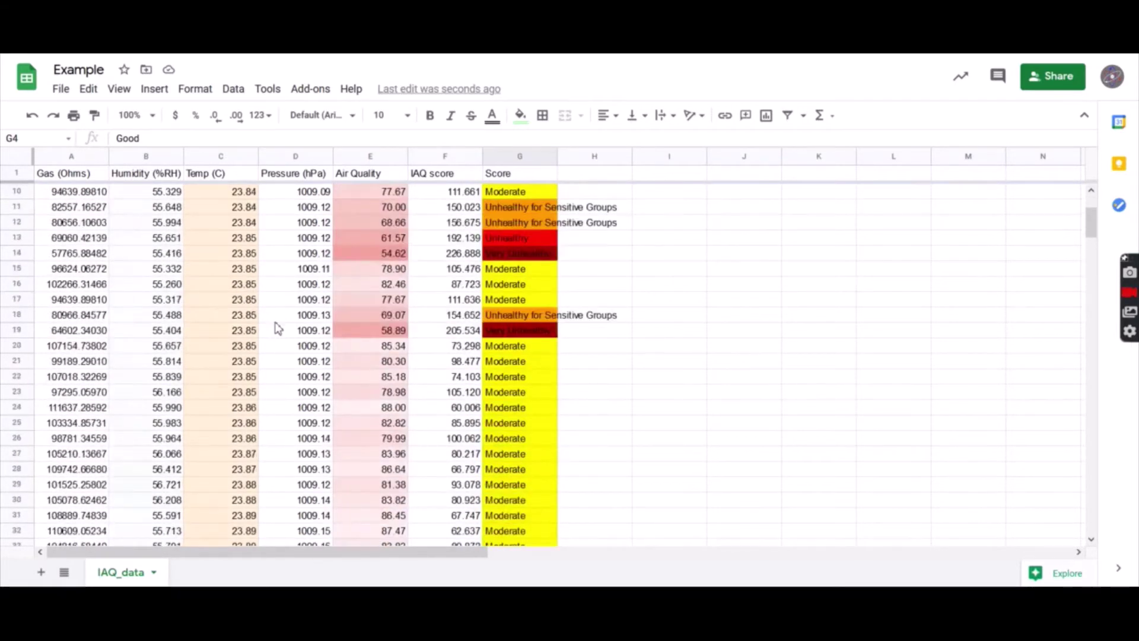
scroll(283, 332, up, 3)
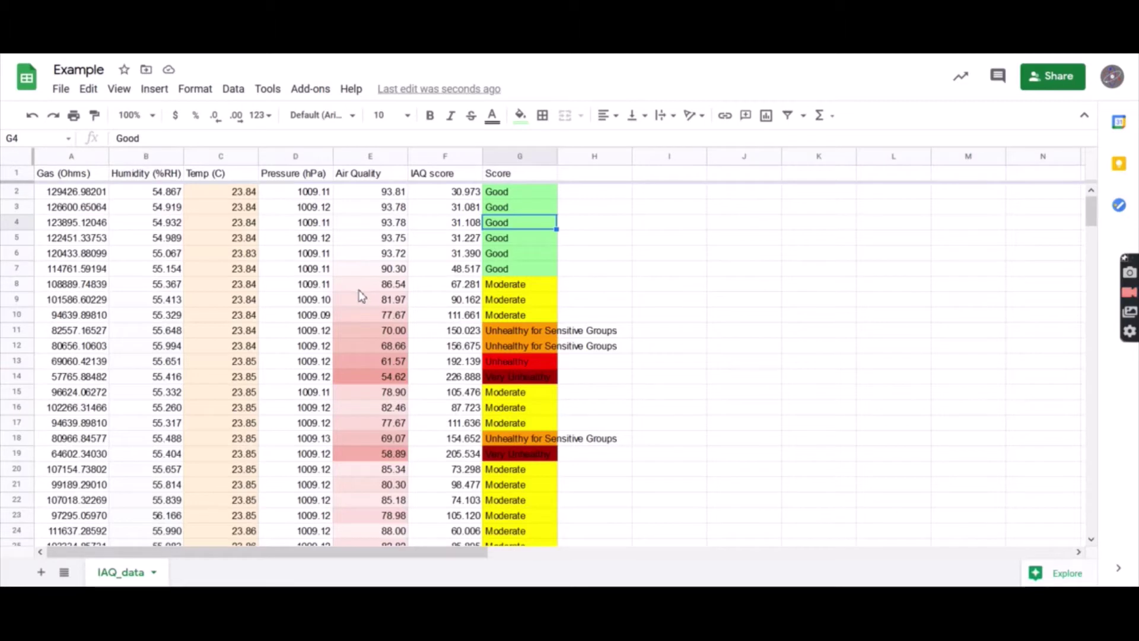
right_click(125, 575)
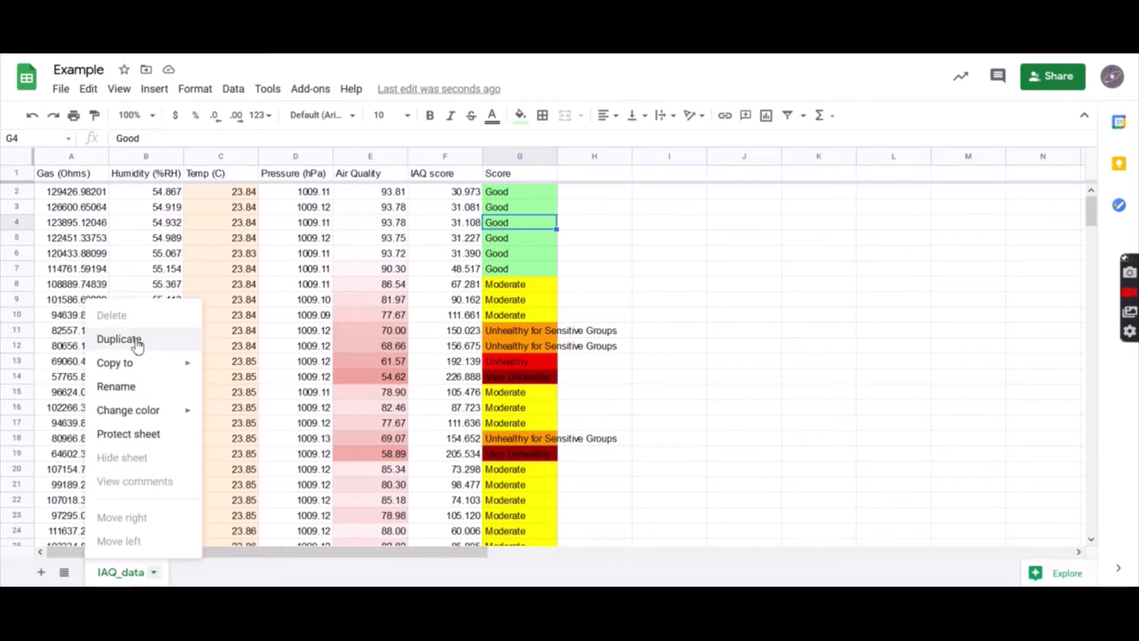
click(118, 339)
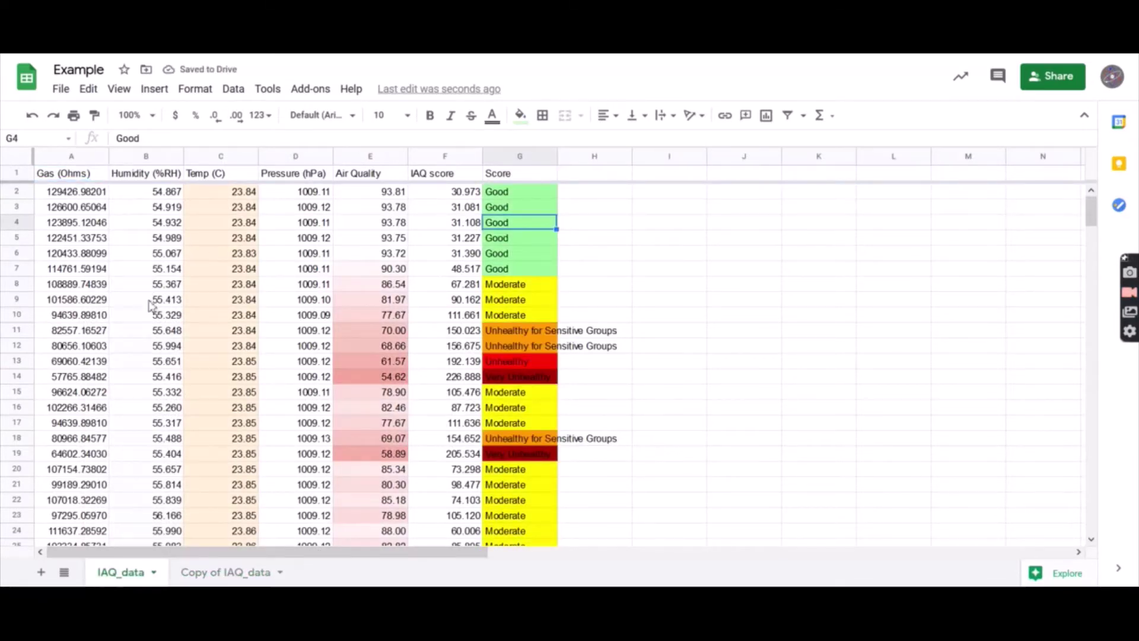
- Clear the formatting from all data cells on the Copy of IAQ_data sheet
scroll(151, 338, down, 6)
scroll(150, 341, down, 18)
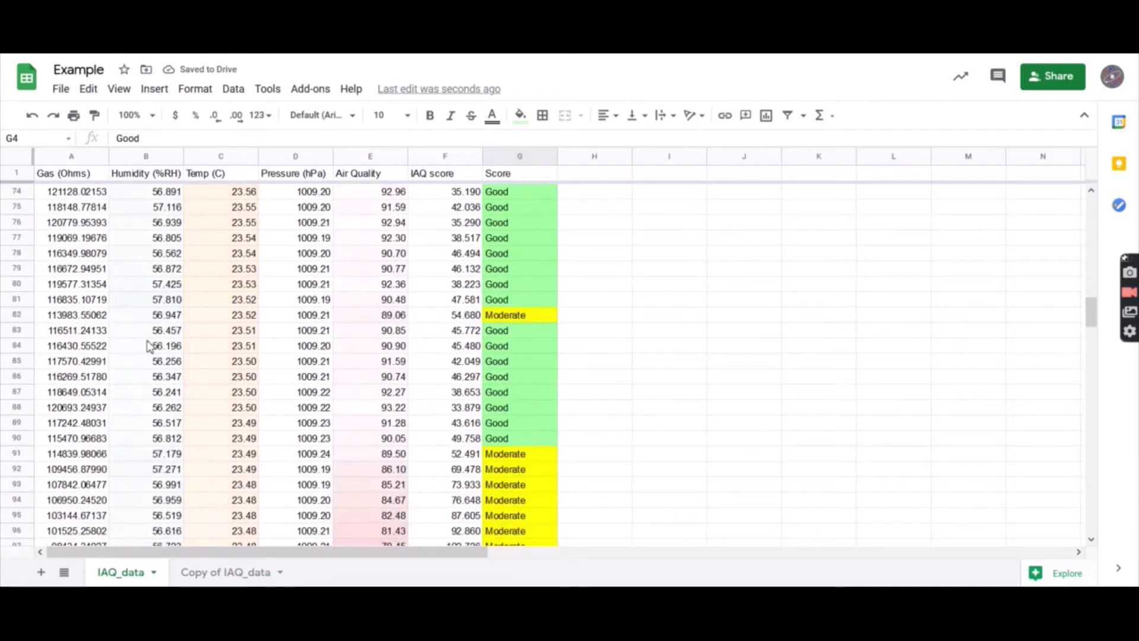
scroll(148, 347, down, 2)
scroll(151, 356, up, 2)
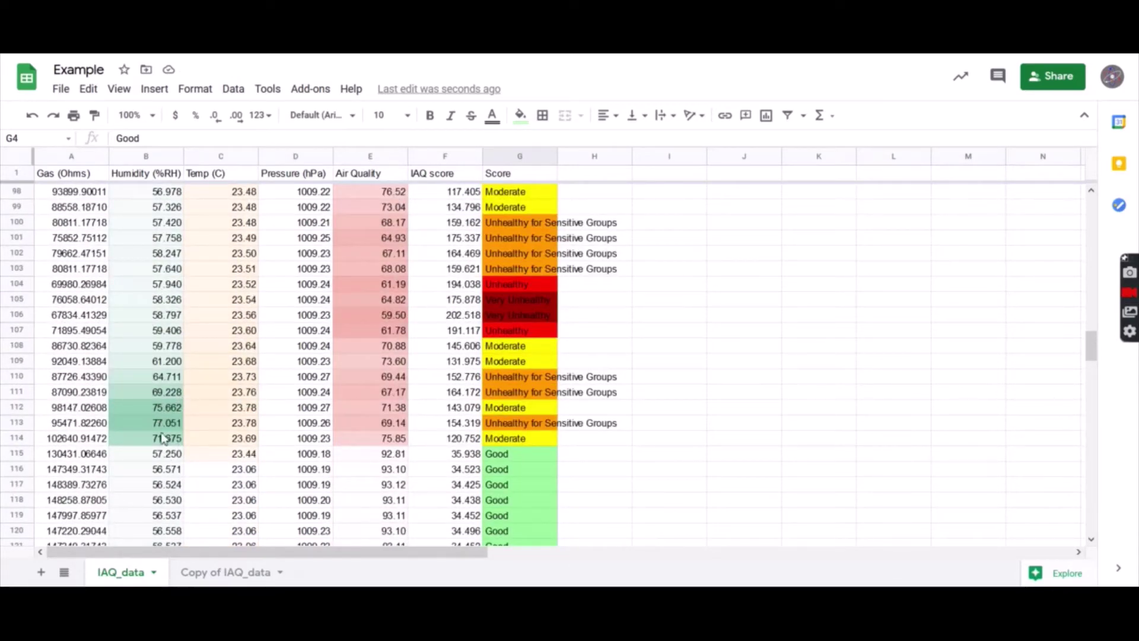
click(216, 573)
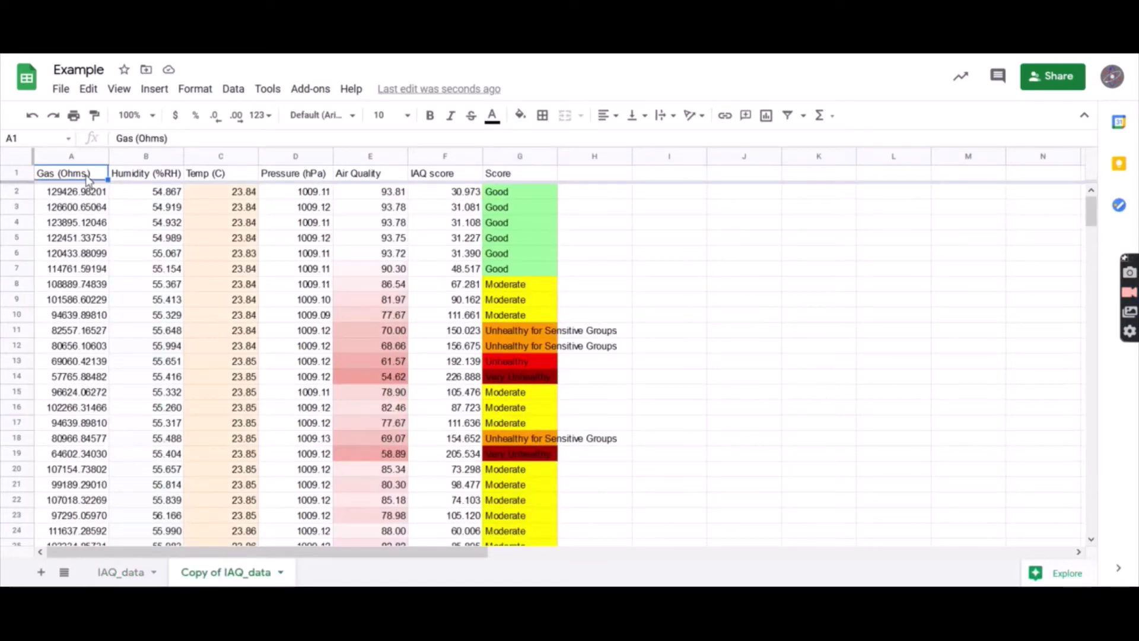
key(ctrl+a)
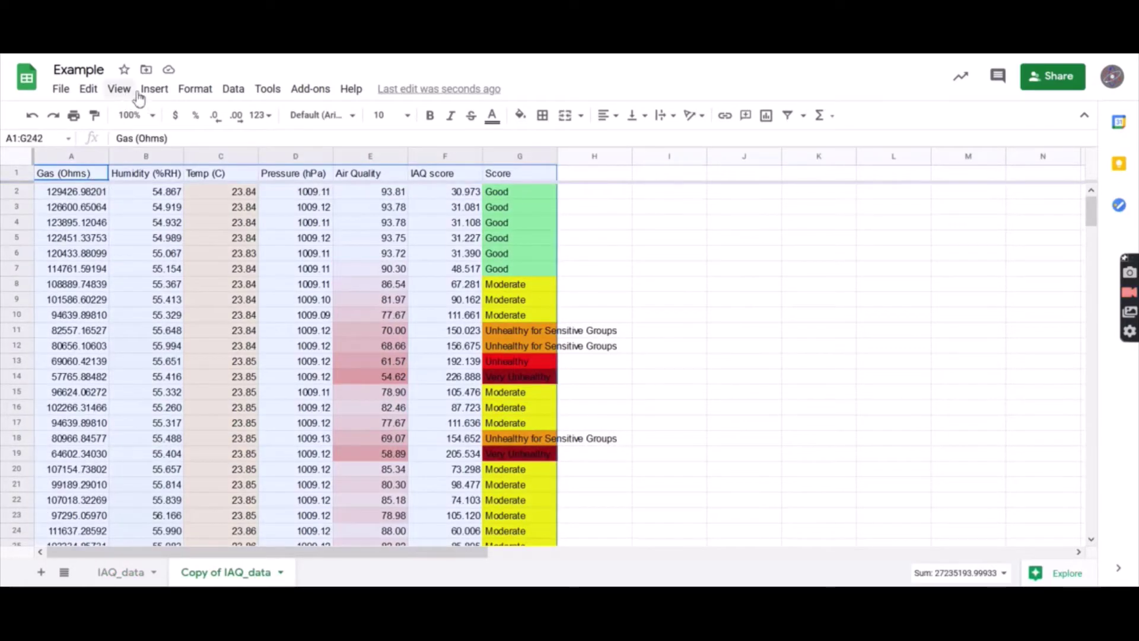
click(201, 92)
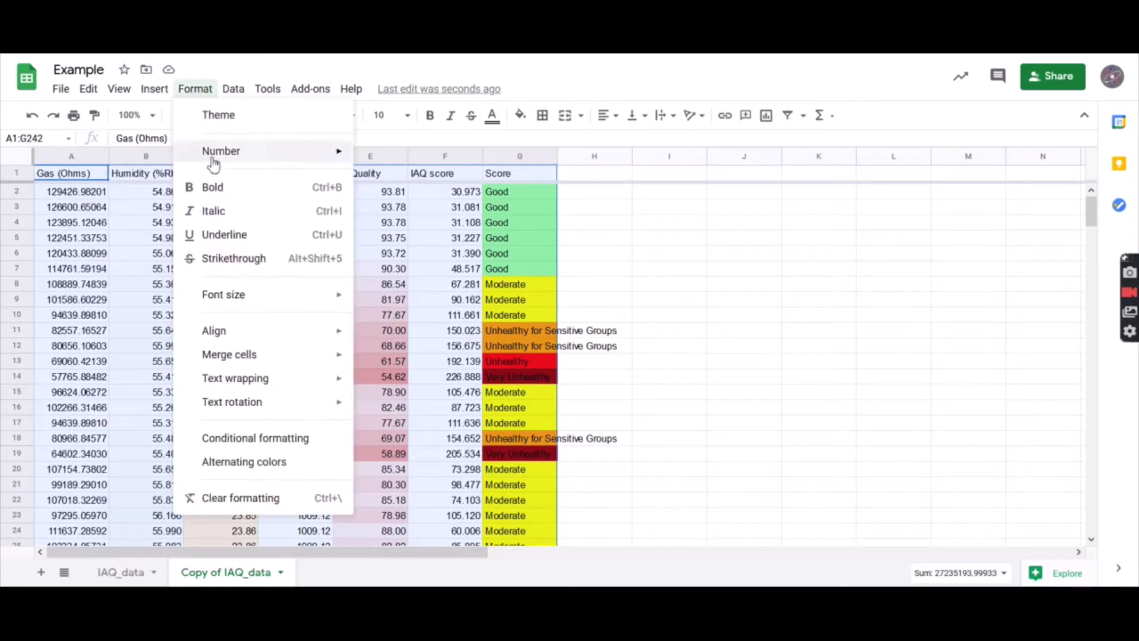
click(233, 501)
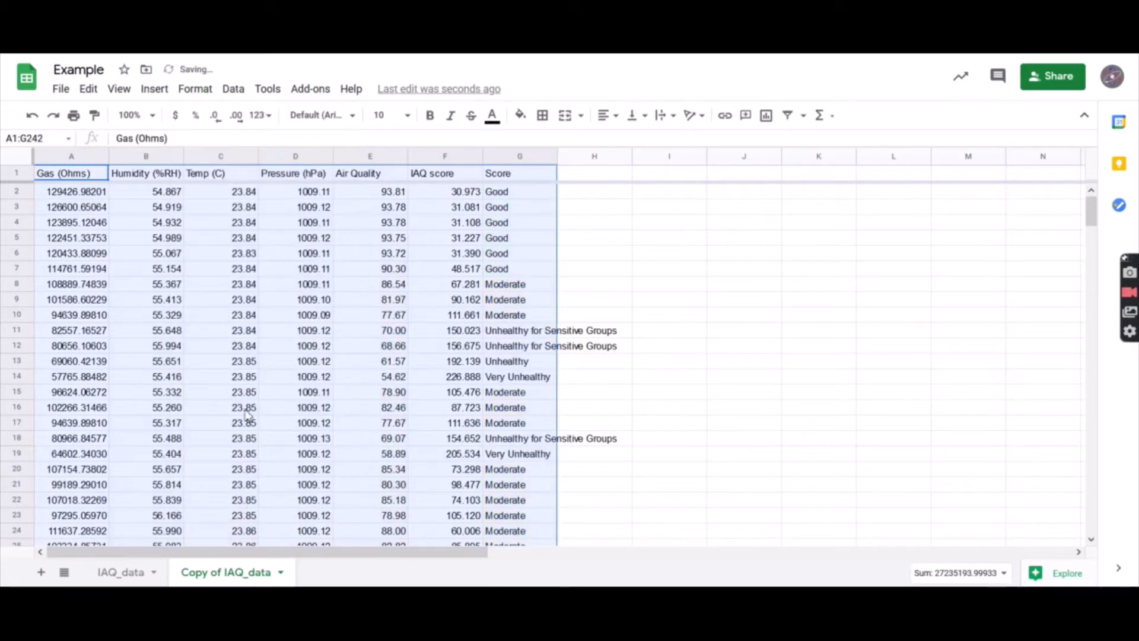
- Create a color scale conditional formatting rule for the Humidity (%RH) column using the White to green preset
click(145, 158)
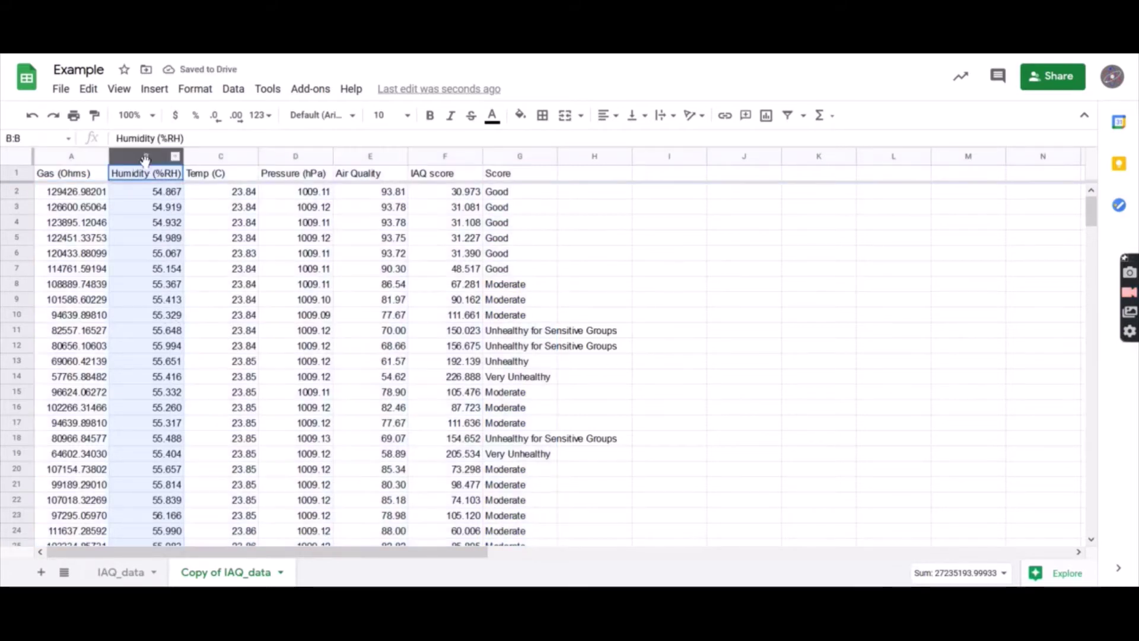
right_click(149, 157)
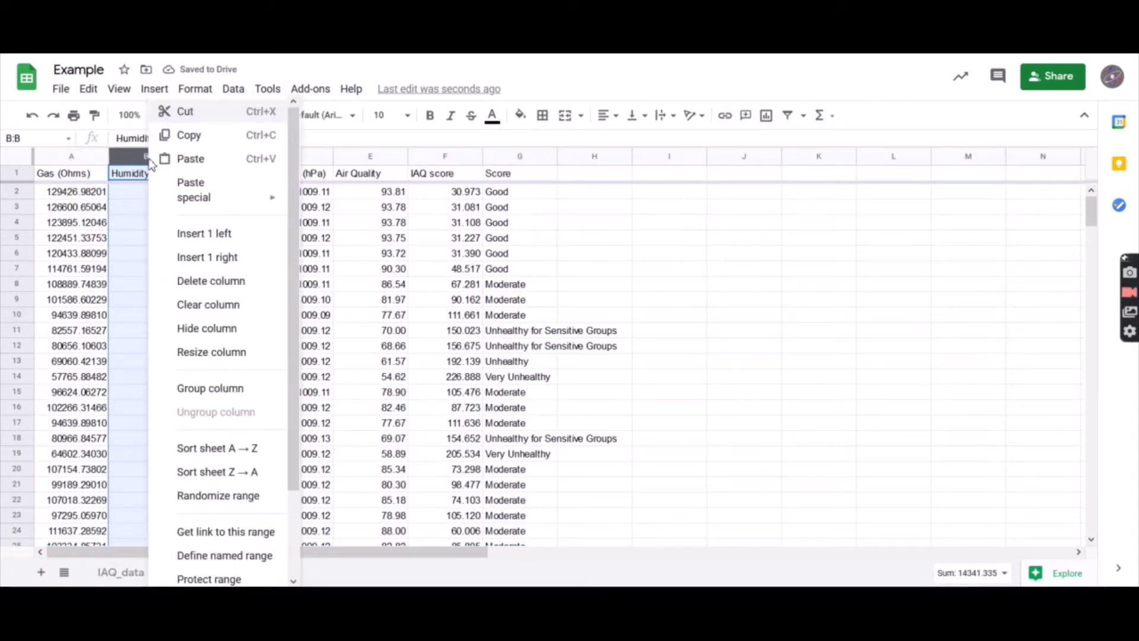
scroll(214, 416, down, 2)
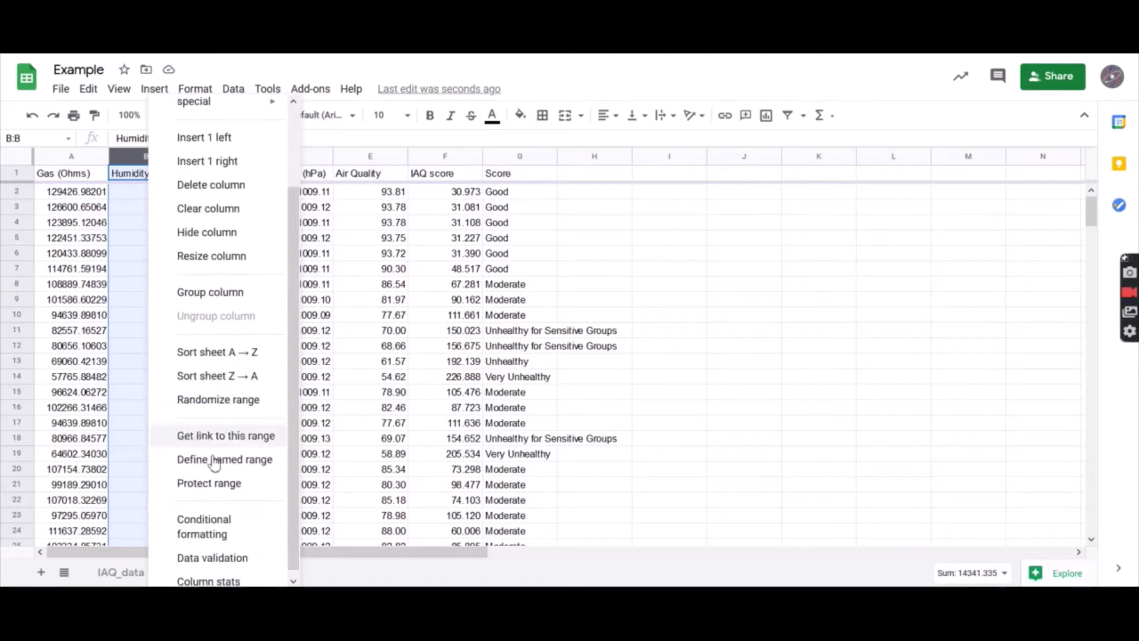
click(215, 526)
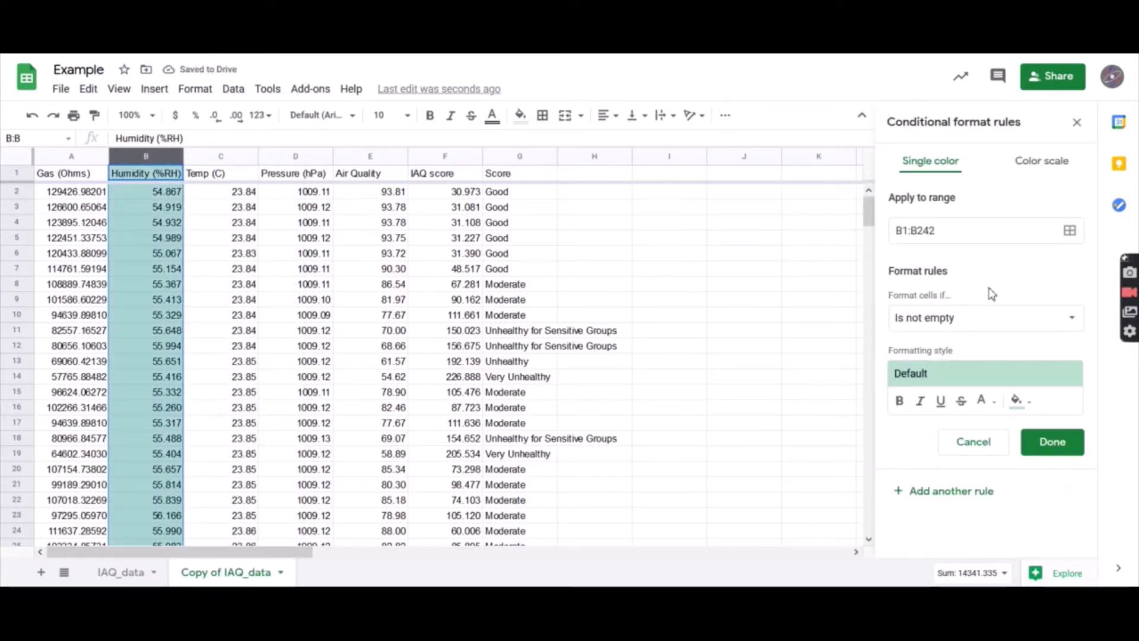
click(1035, 169)
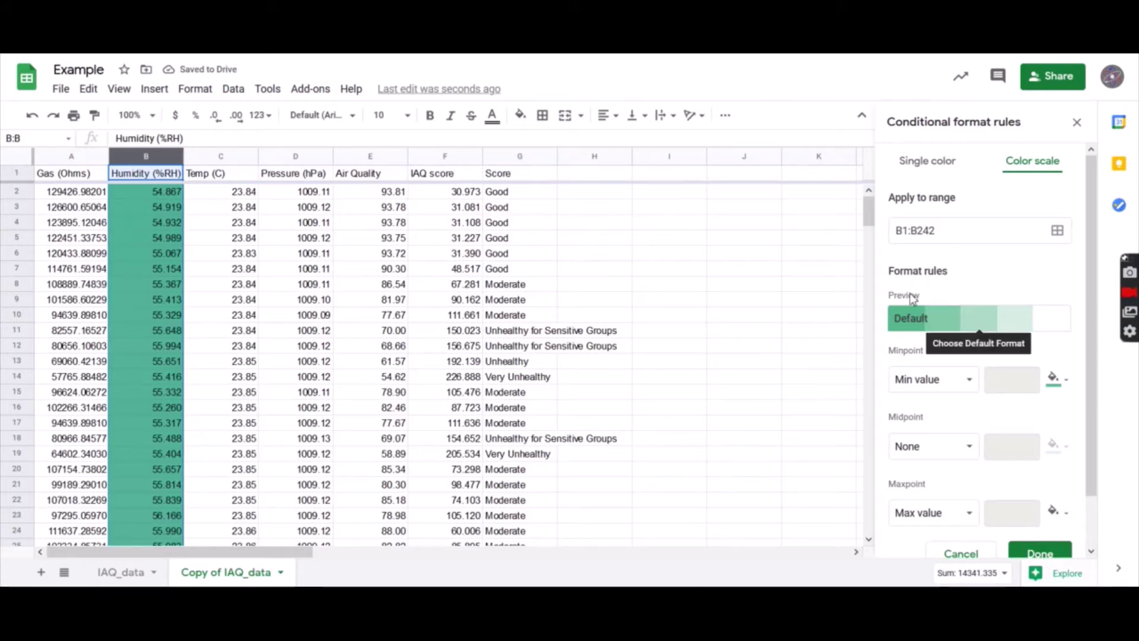
click(915, 321)
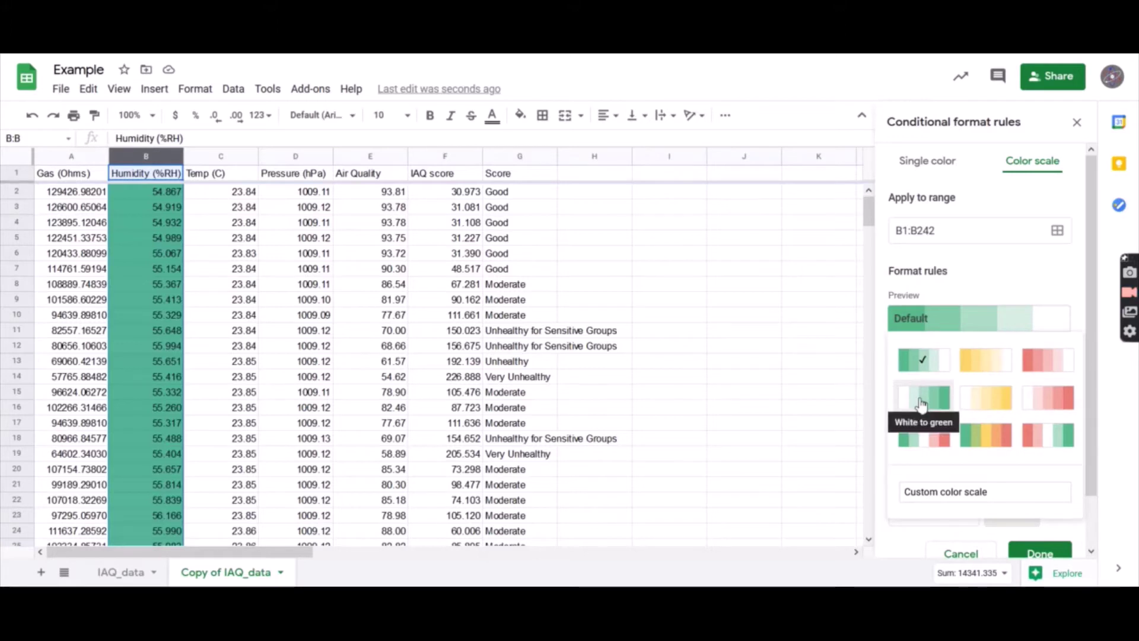
click(944, 405)
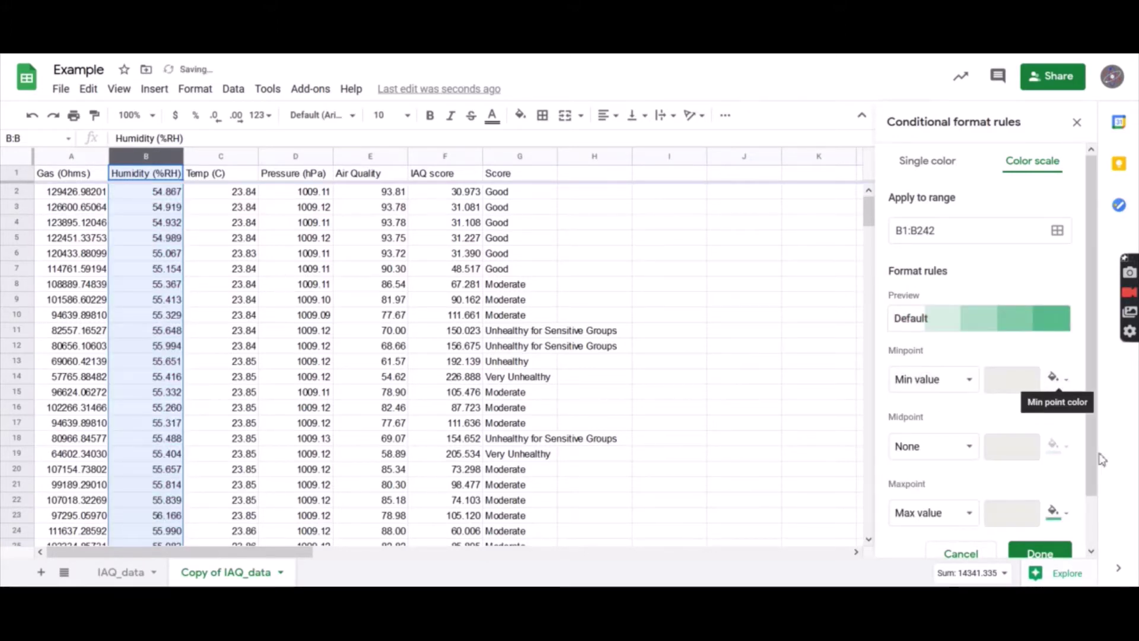
- Review the green shading down the Humidity (%RH) column and finish the color scale rule
scroll(1071, 439, down, 1)
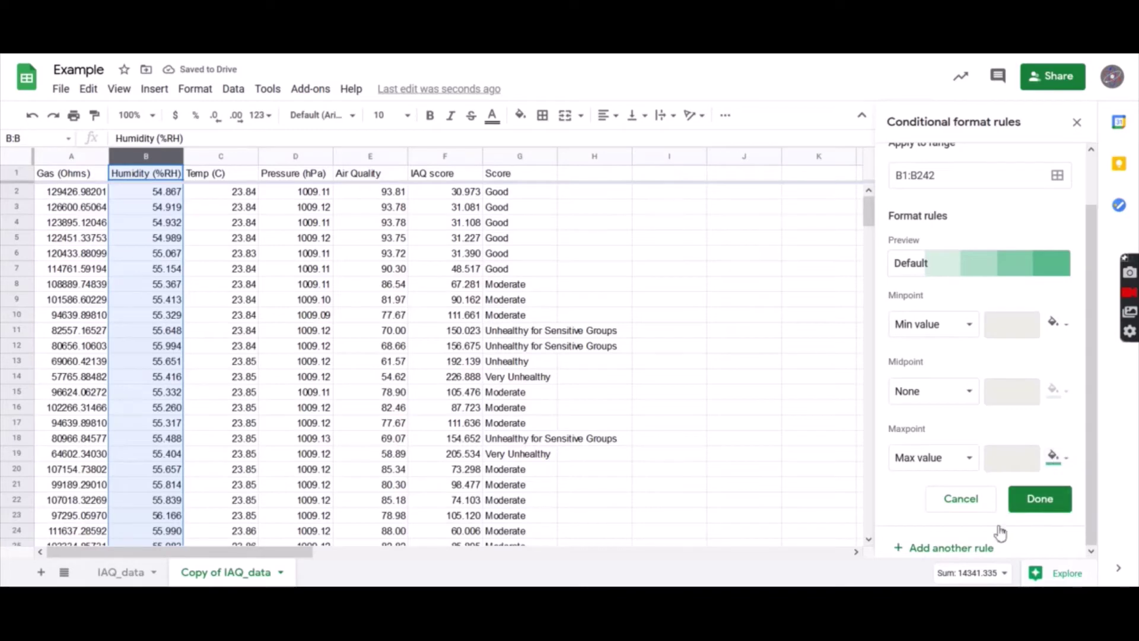
scroll(153, 376, down, 20)
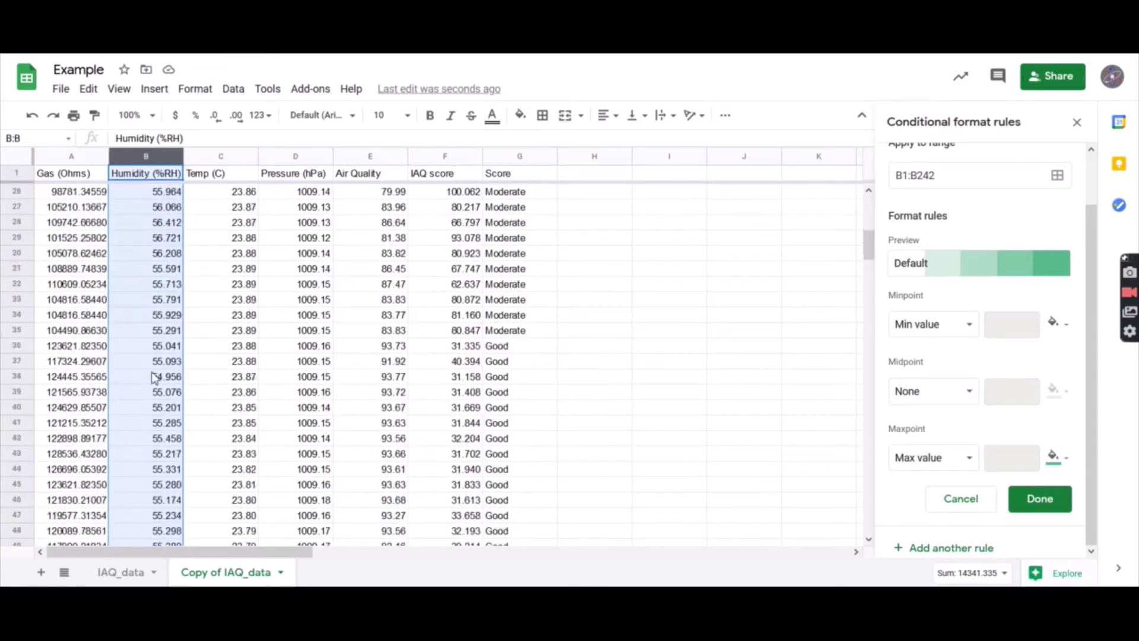
scroll(152, 375, down, 5)
scroll(143, 320, up, 5)
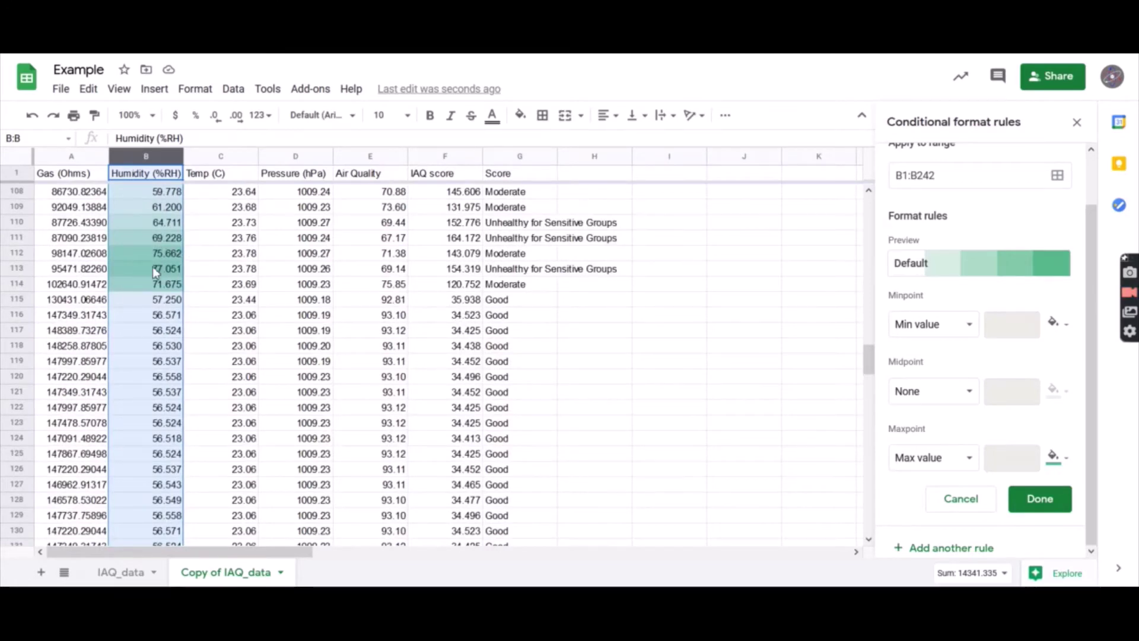
scroll(151, 384, down, 20)
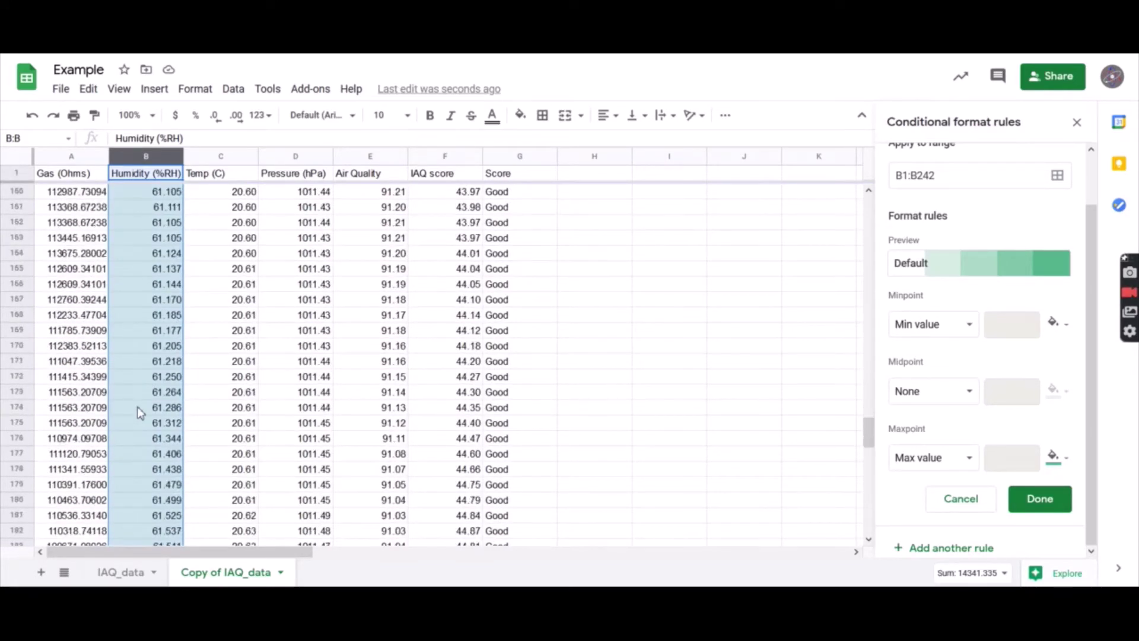
scroll(138, 407, down, 12)
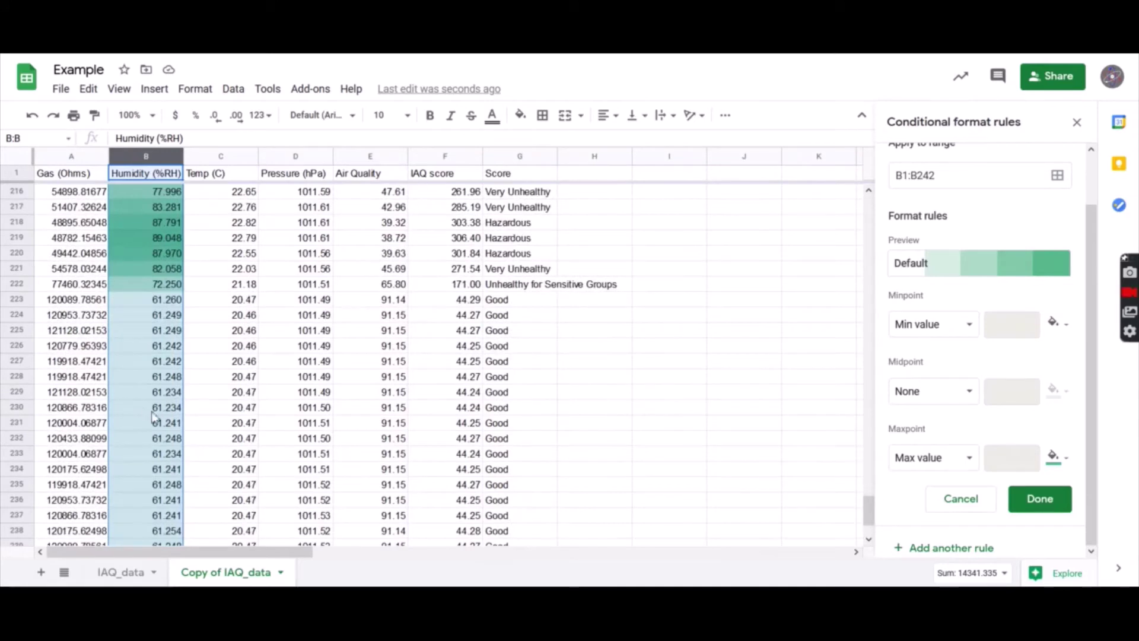
click(1041, 499)
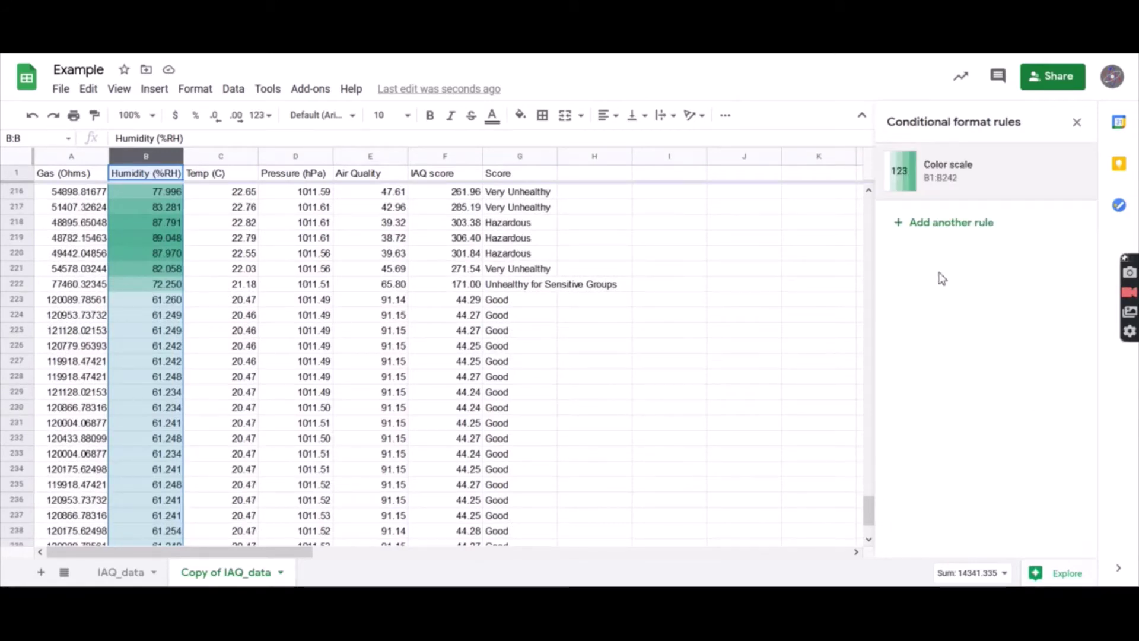
- Examine the Temp (C) column's color shading throughout the original IAQ_data sheet
click(121, 572)
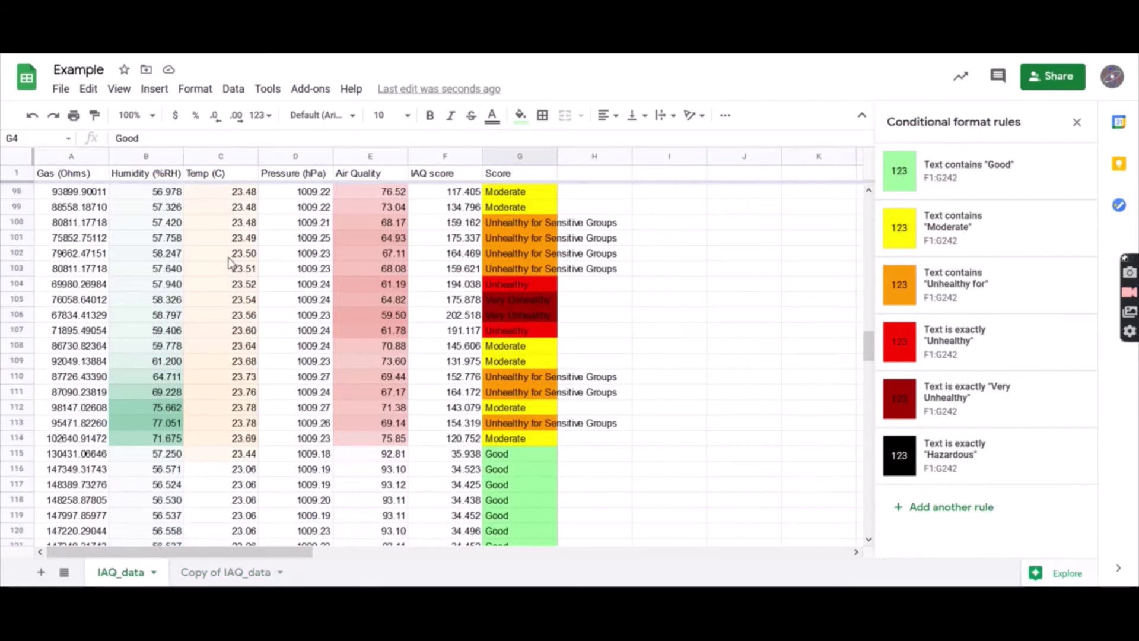
scroll(224, 340, up, 20)
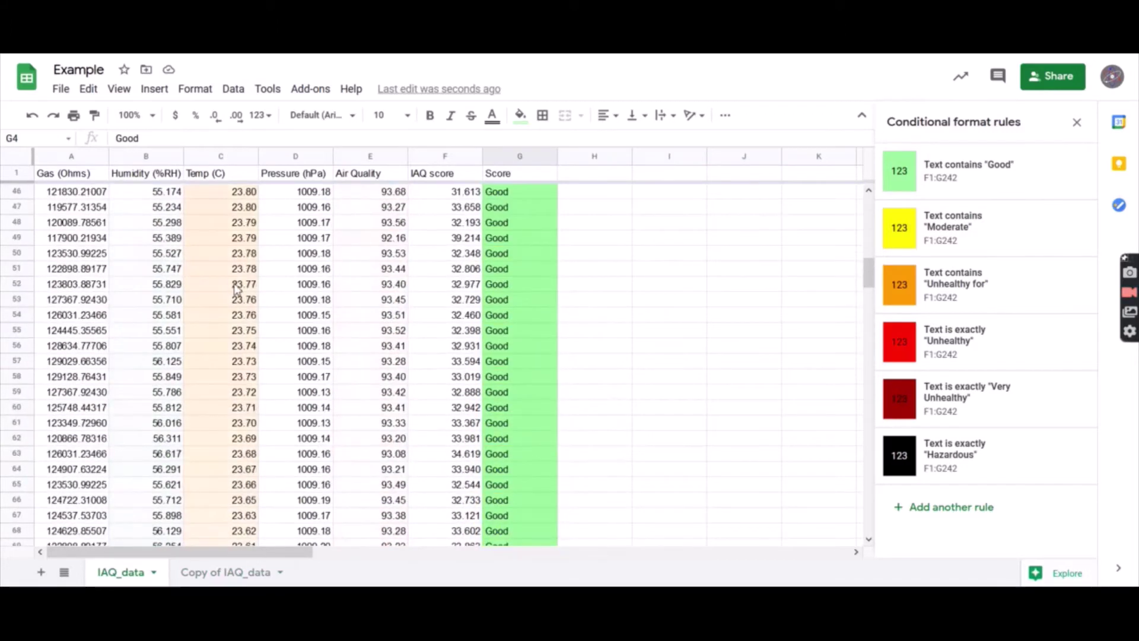
scroll(241, 291, down, 20)
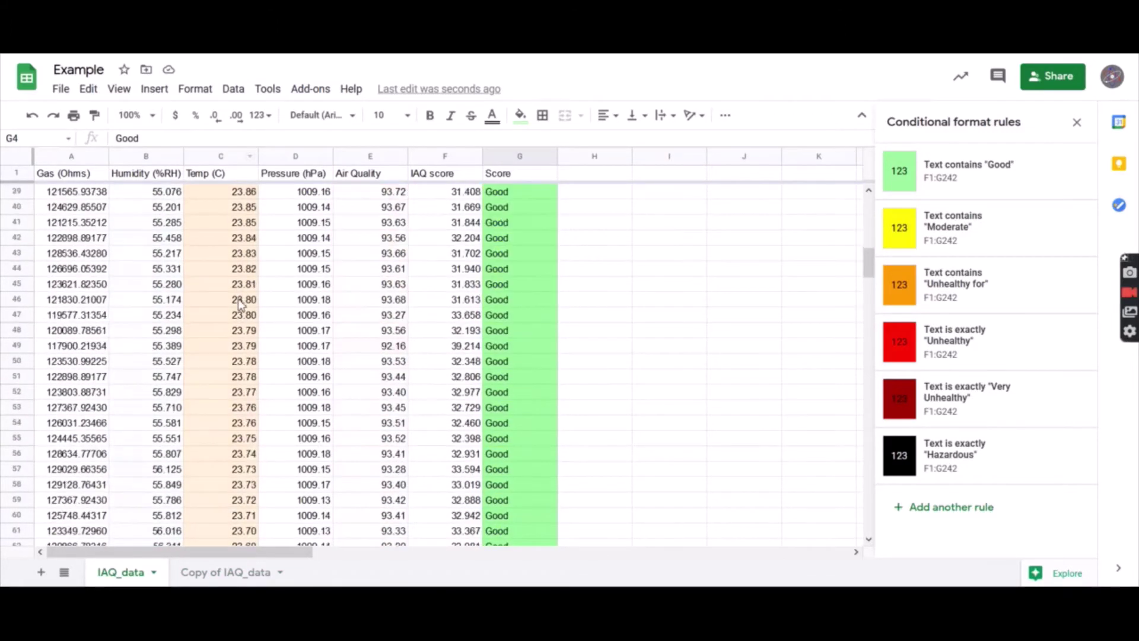
scroll(234, 330, down, 11)
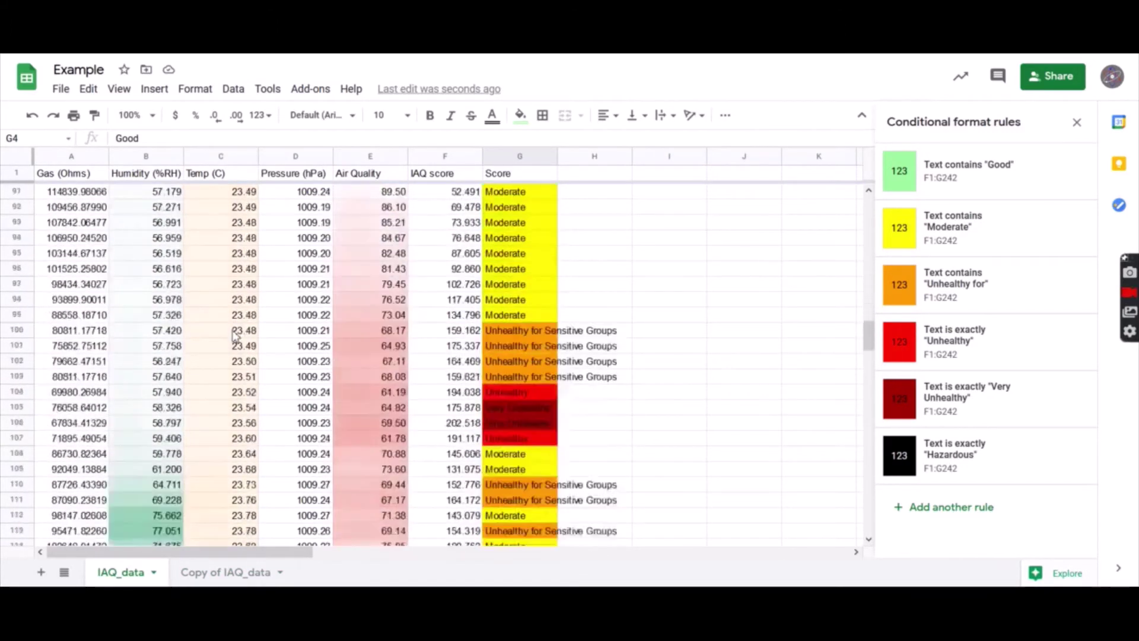
scroll(231, 332, up, 20)
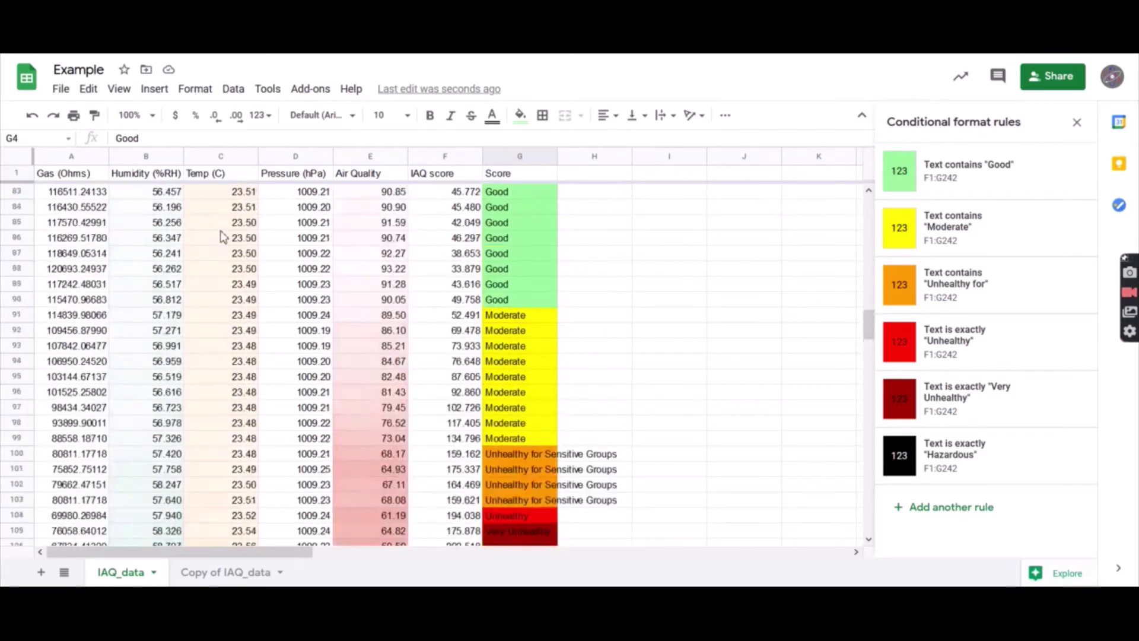
scroll(233, 294, down, 20)
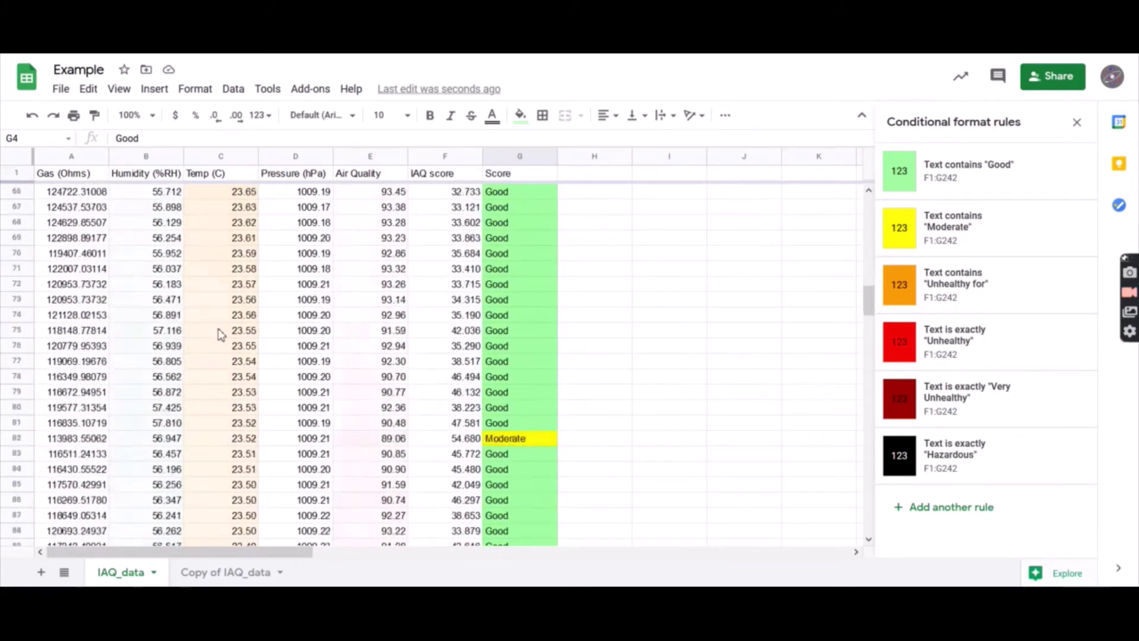
scroll(225, 350, down, 13)
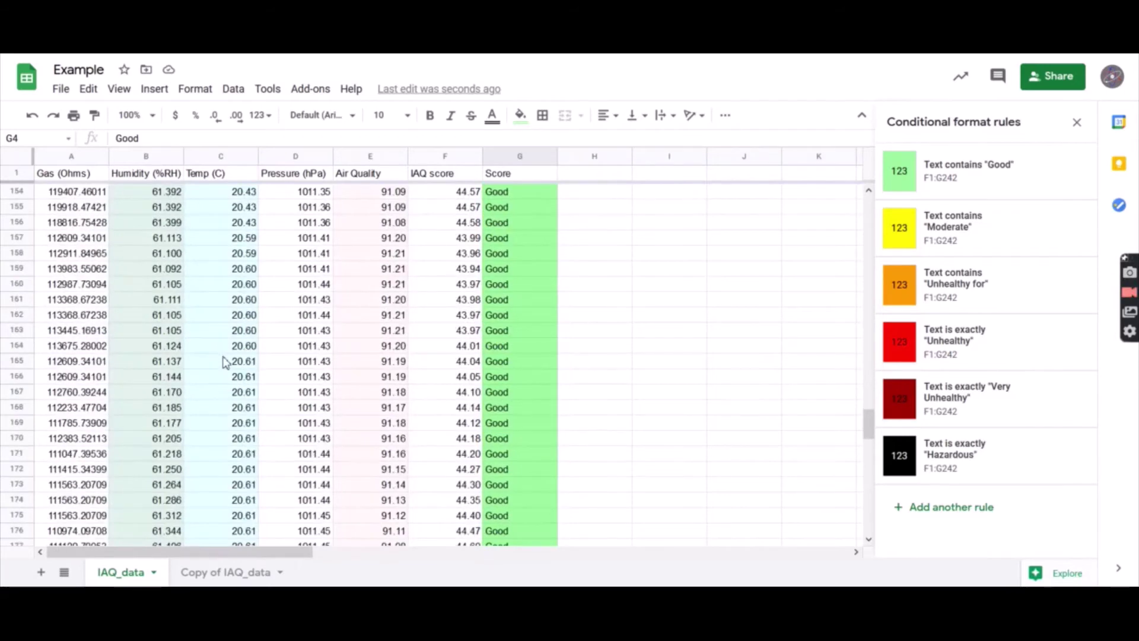
- Add a color scale rule with the green-white-red preset to the Temp (C) column on the Copy of IAQ_data sheet
click(236, 572)
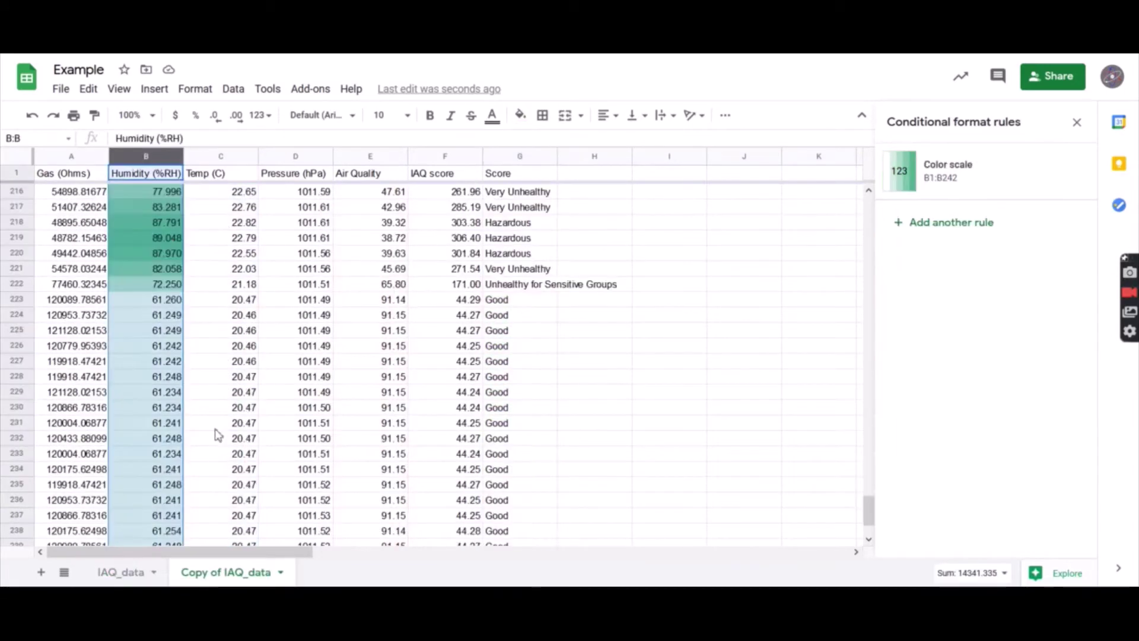
click(223, 156)
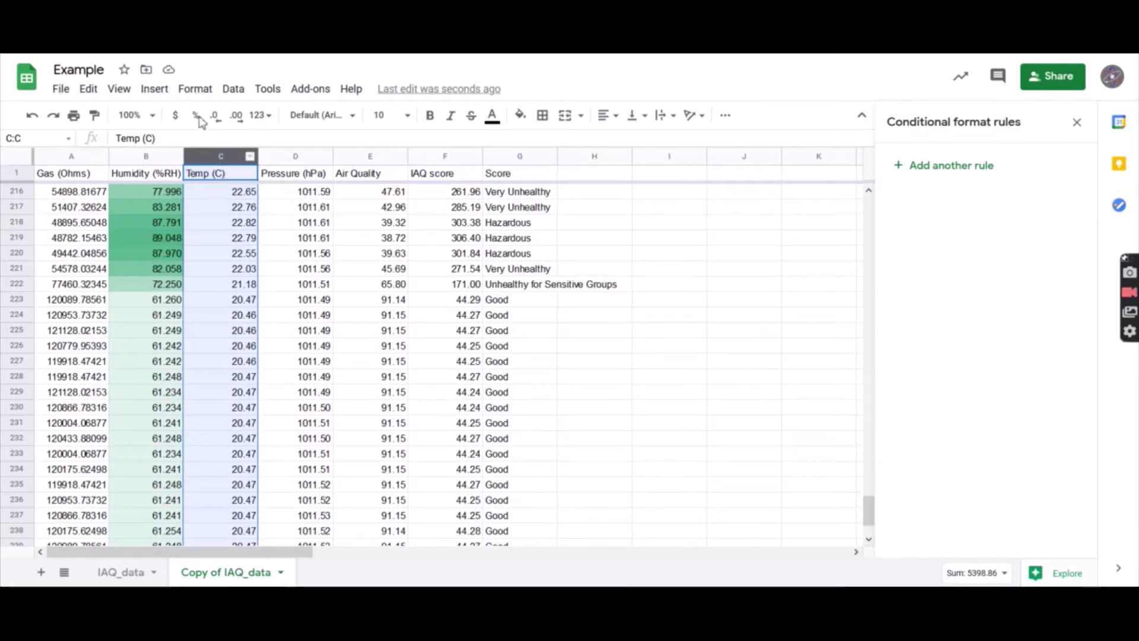
click(195, 93)
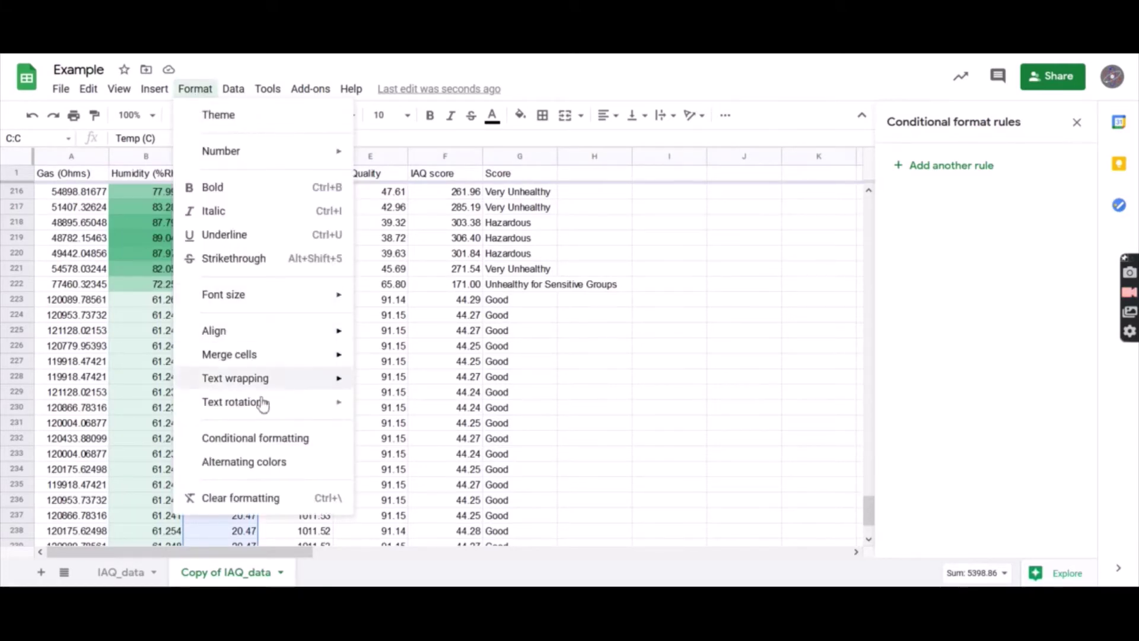
click(272, 442)
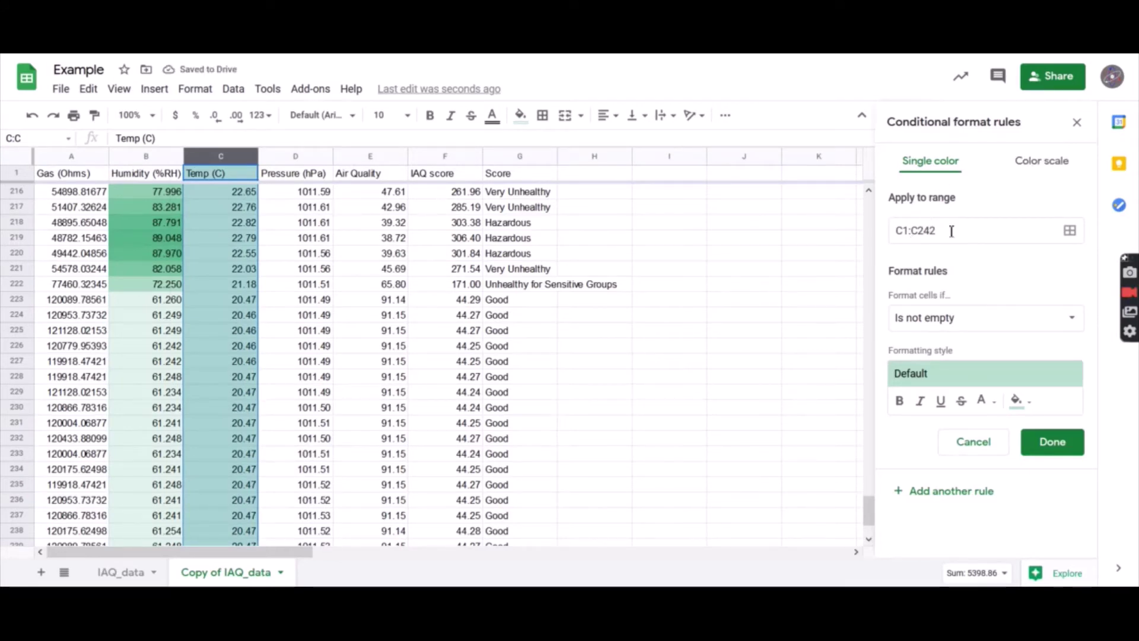
click(1042, 161)
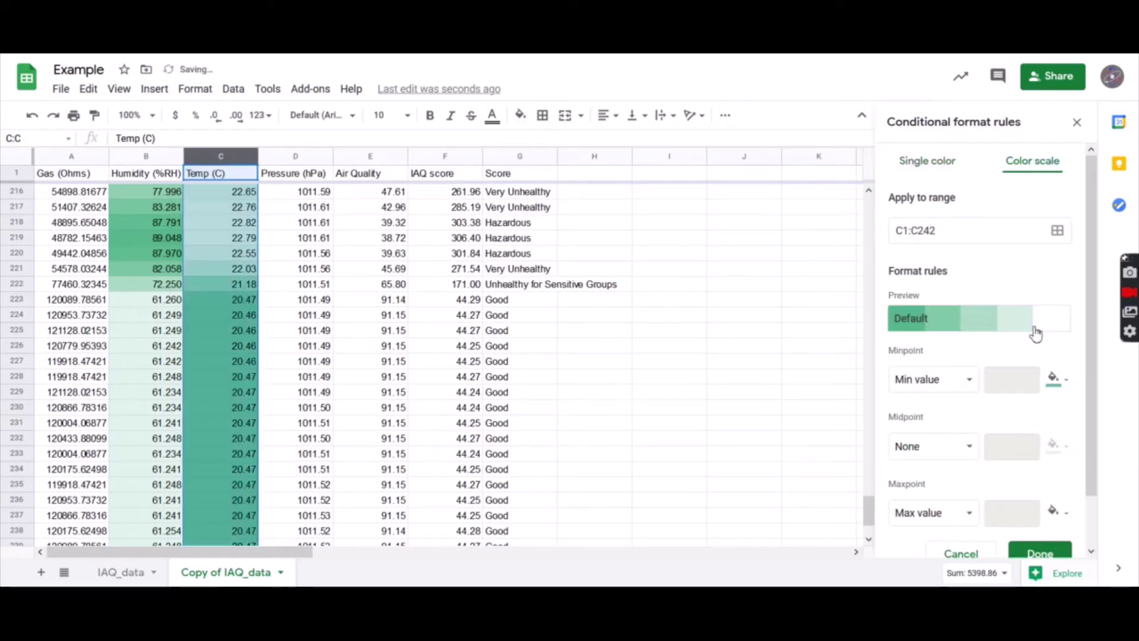
click(920, 319)
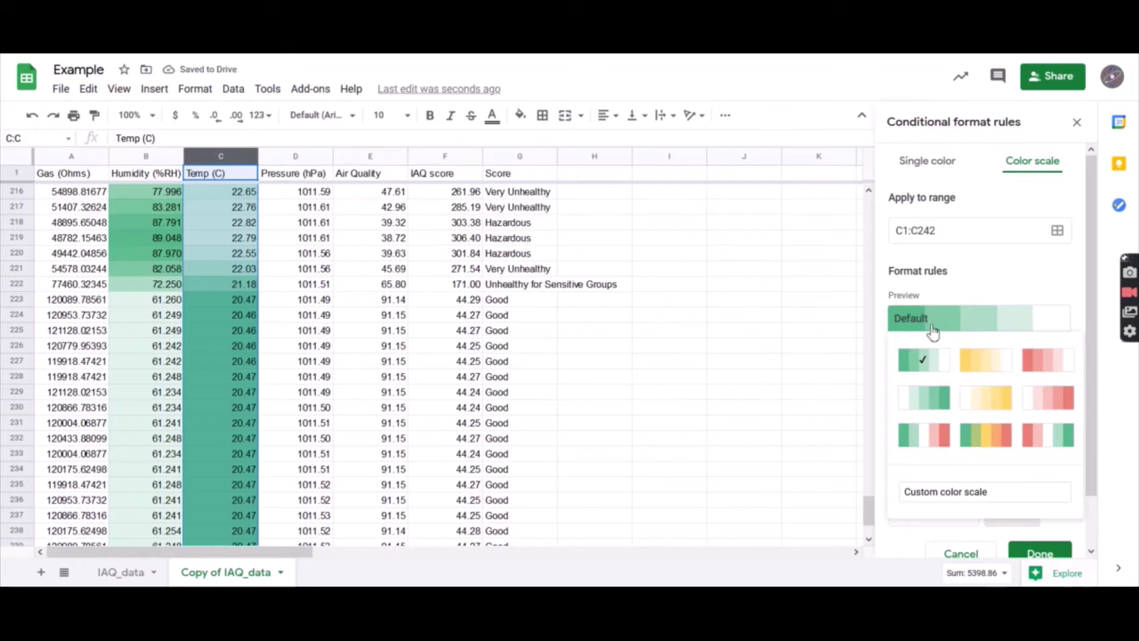
click(926, 439)
- Set the color scale's minpoint to the custom pale cyan and its maxpoint to the custom pale orange
scroll(1040, 325, down, 1)
scroll(1044, 323, down, 1)
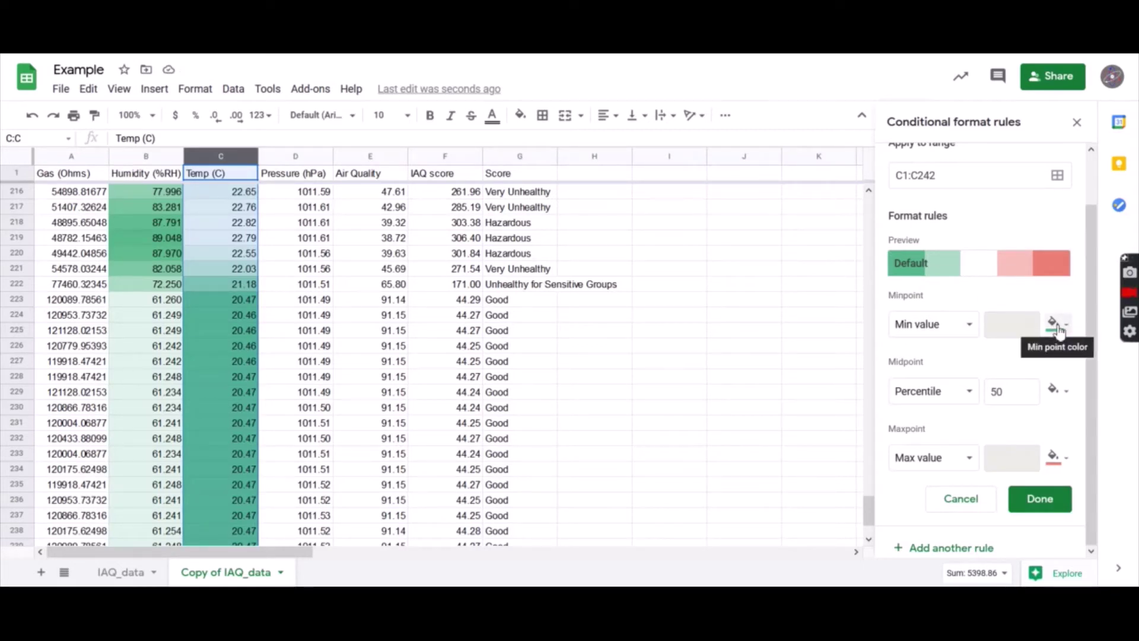
click(1058, 326)
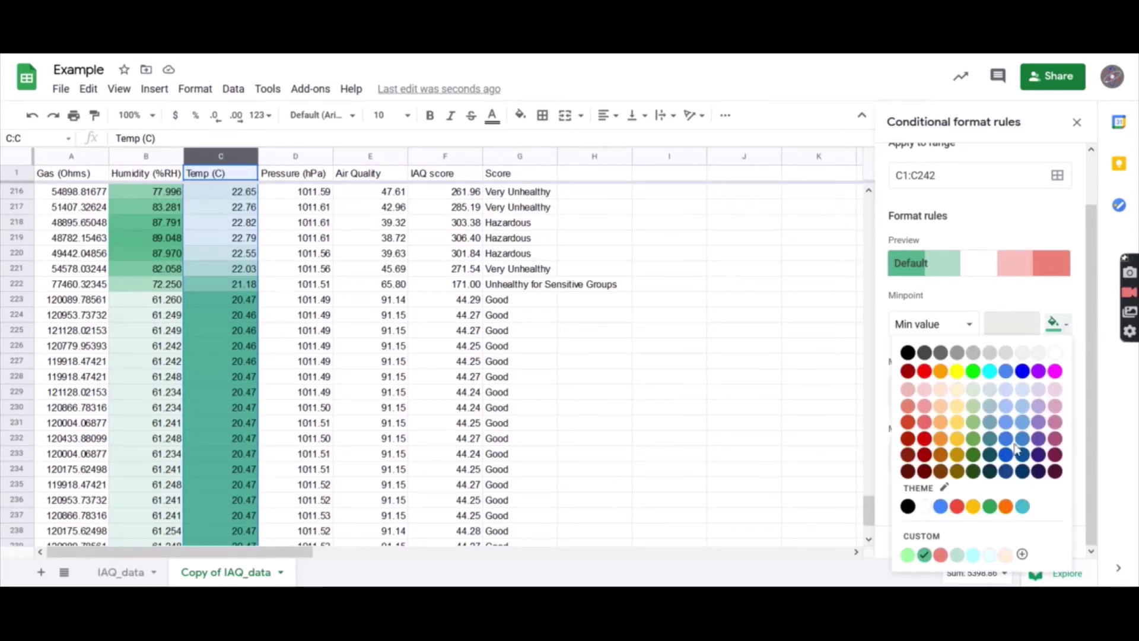
click(990, 555)
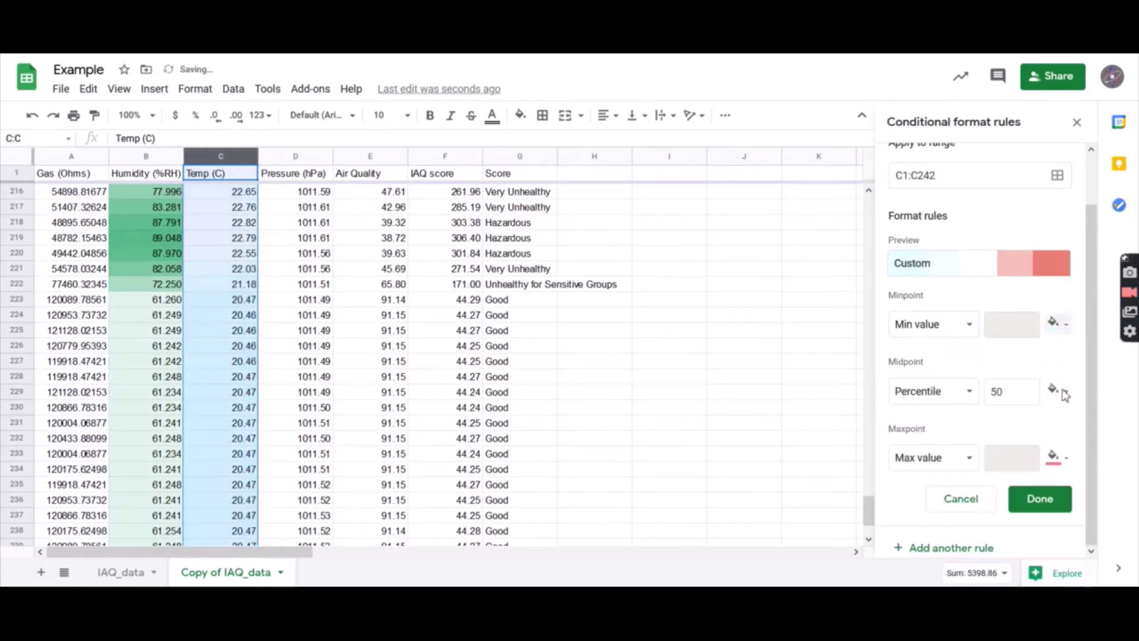
click(1059, 459)
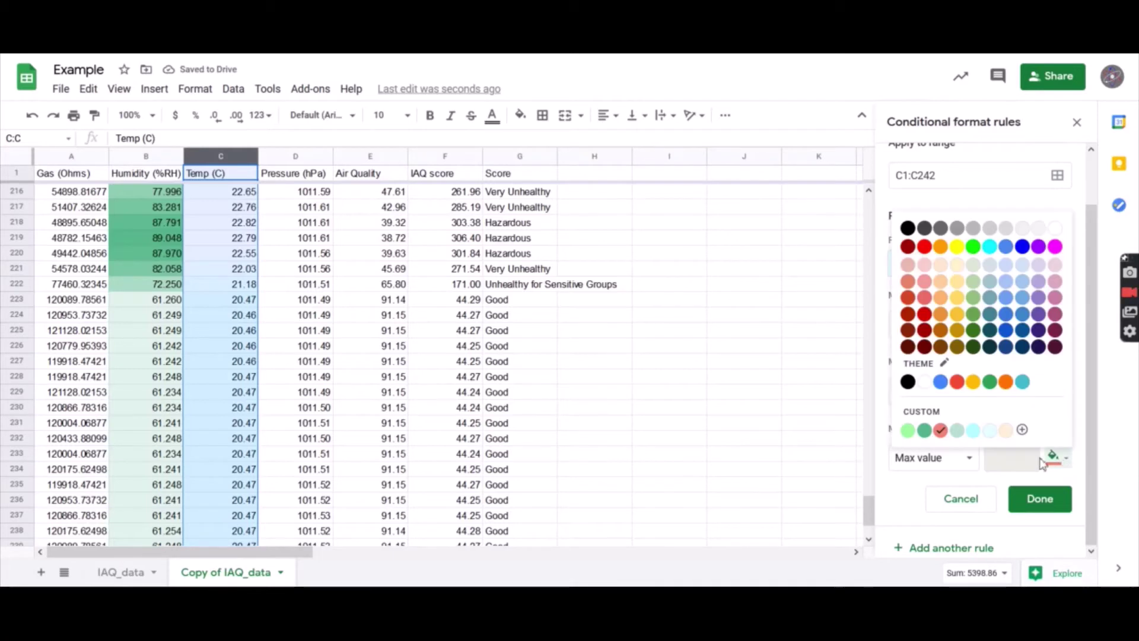
click(1007, 434)
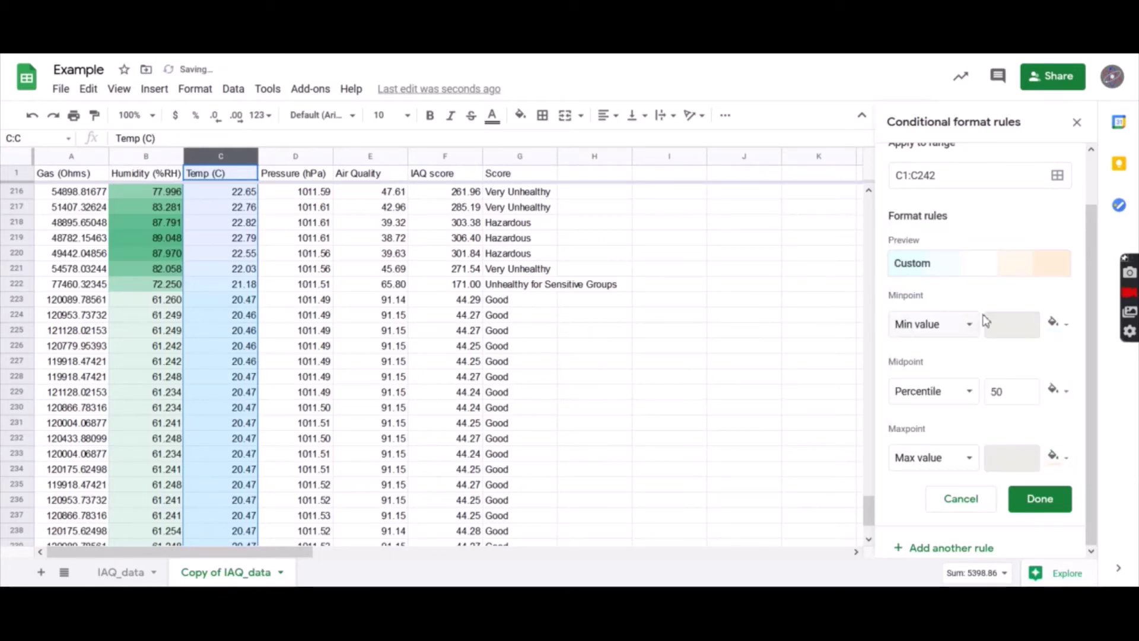
- Keep the midpoint at Percentile 50, review the Temp (C) shading up to the first row, and finish the color scale rule
scroll(1032, 380, up, 1)
scroll(1044, 404, down, 2)
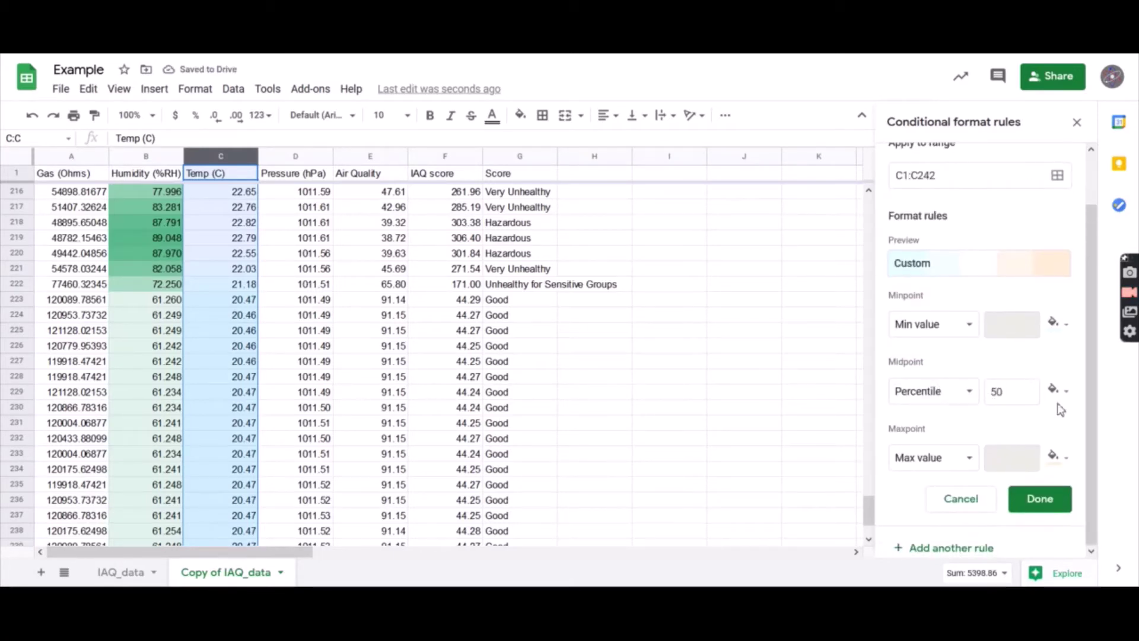
click(963, 400)
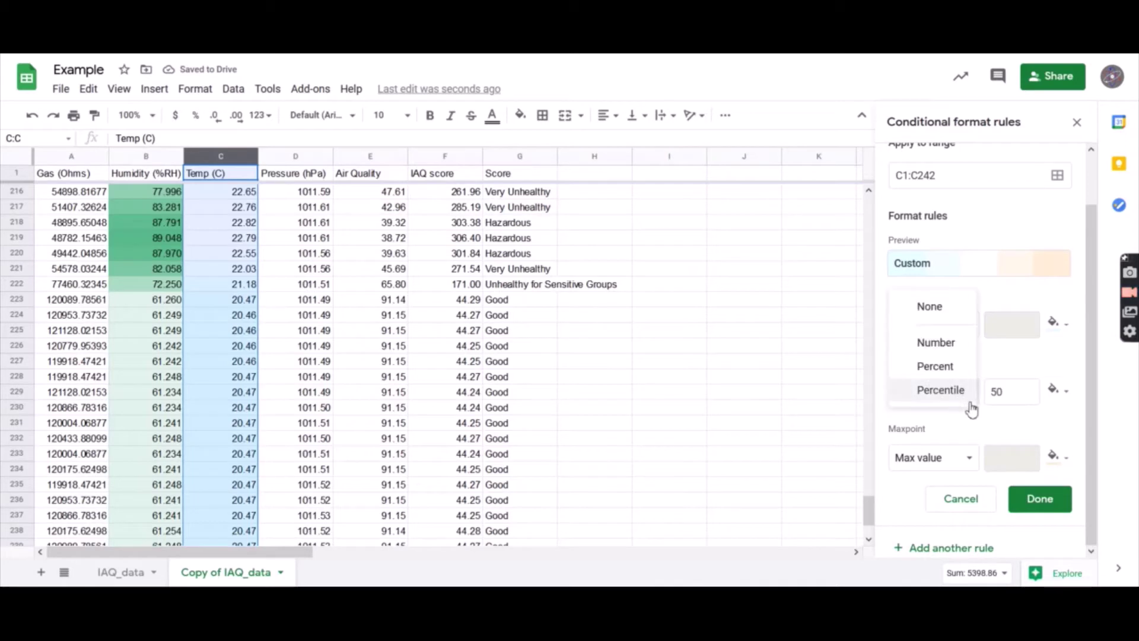
click(964, 401)
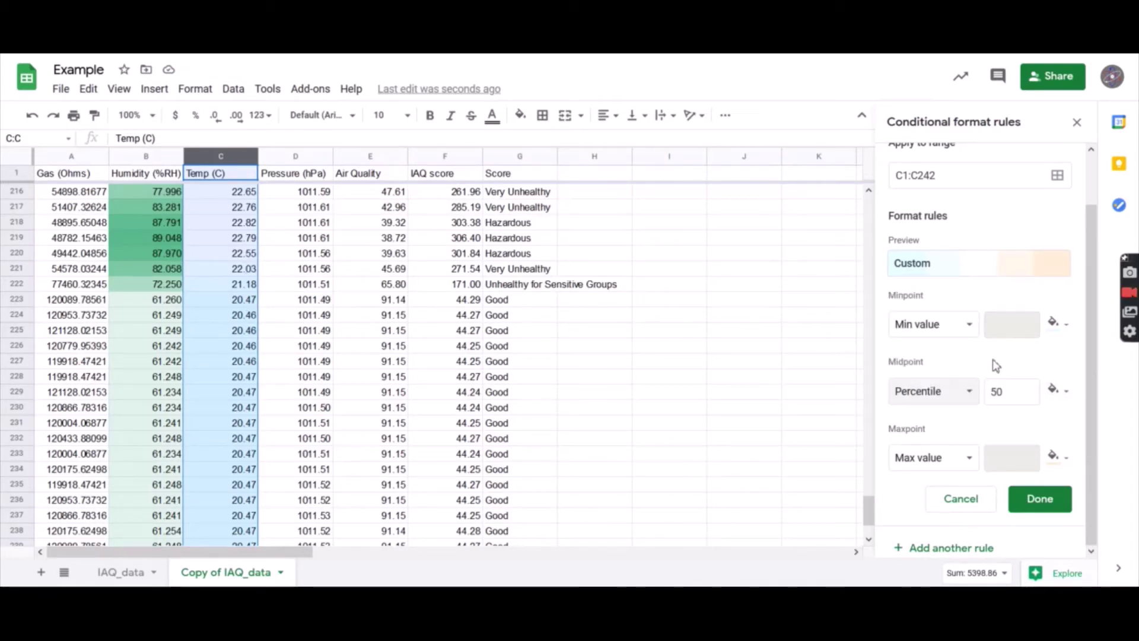
scroll(233, 325, down, 2)
scroll(231, 326, up, 6)
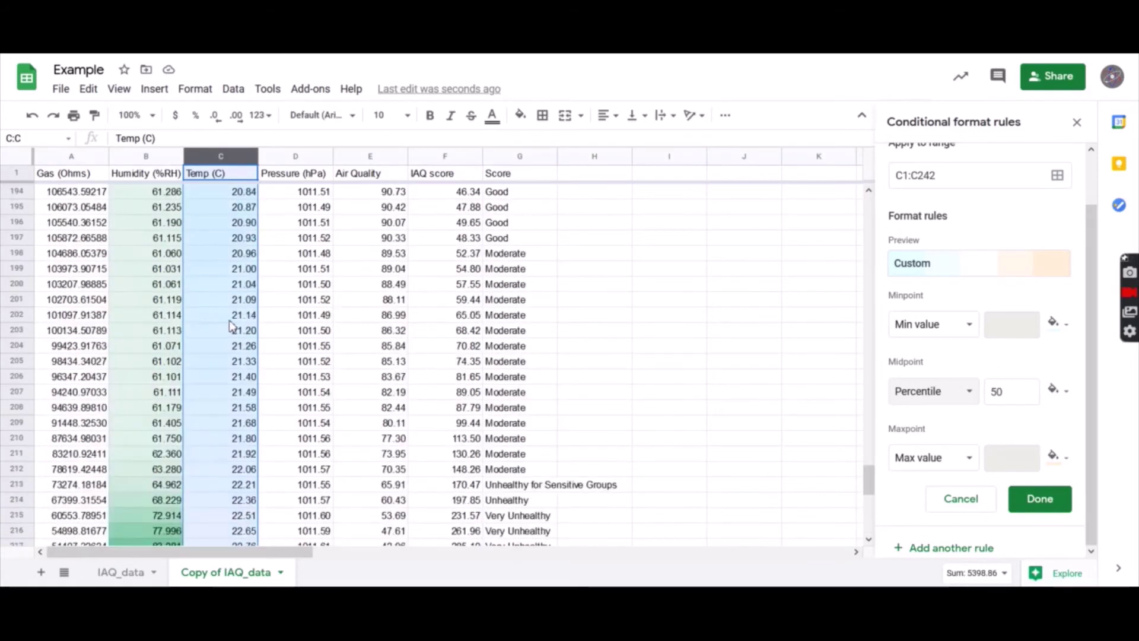
scroll(232, 326, up, 20)
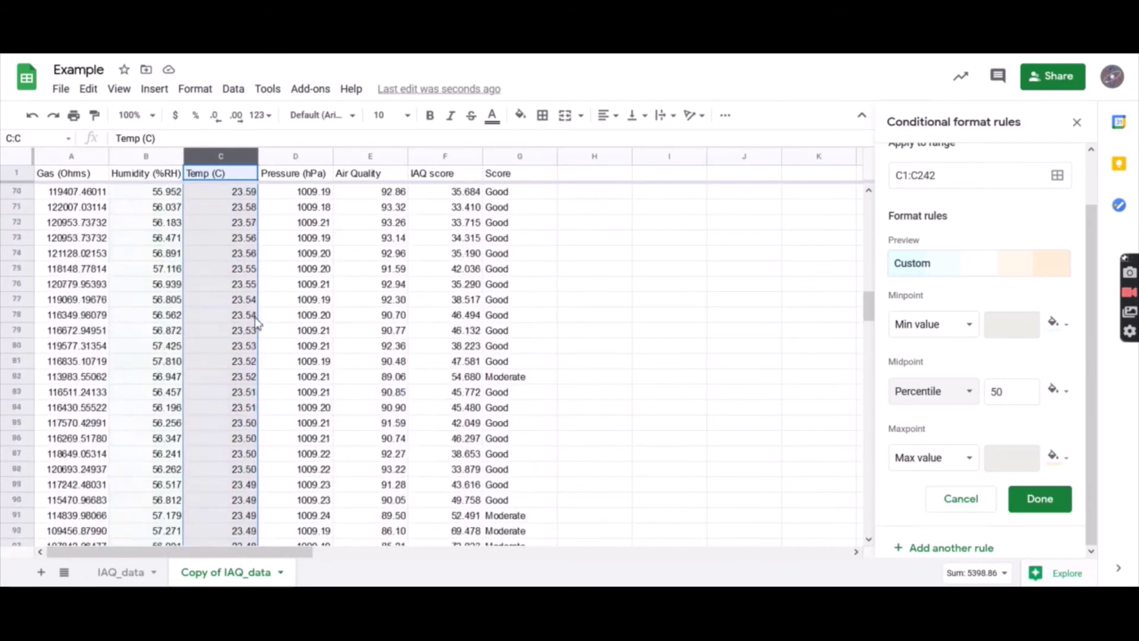
scroll(256, 325, up, 14)
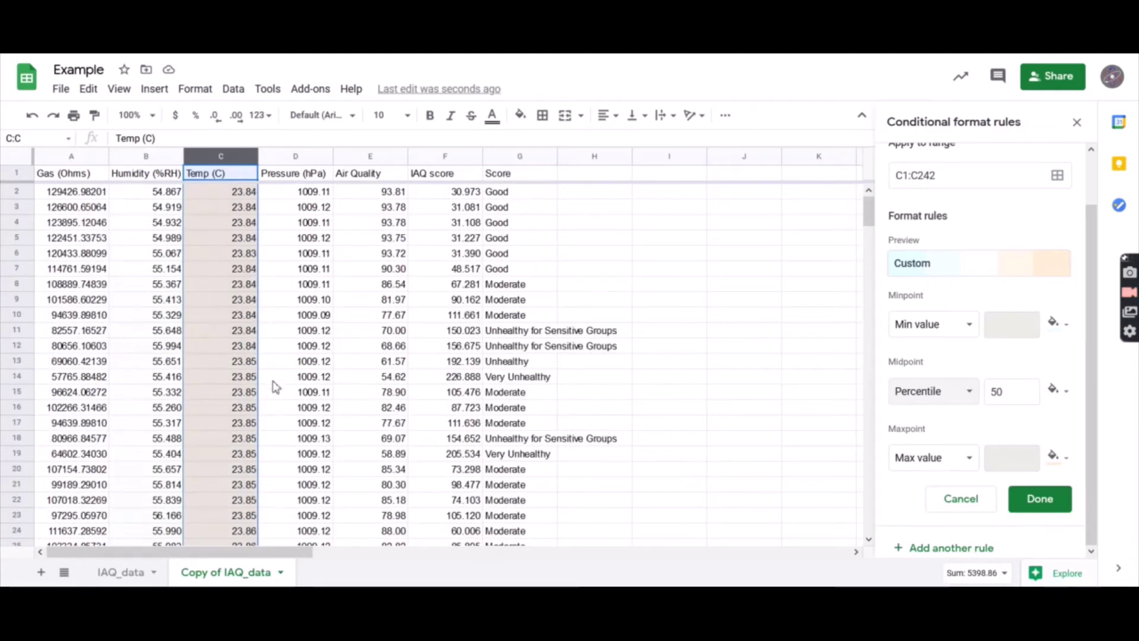
click(1041, 497)
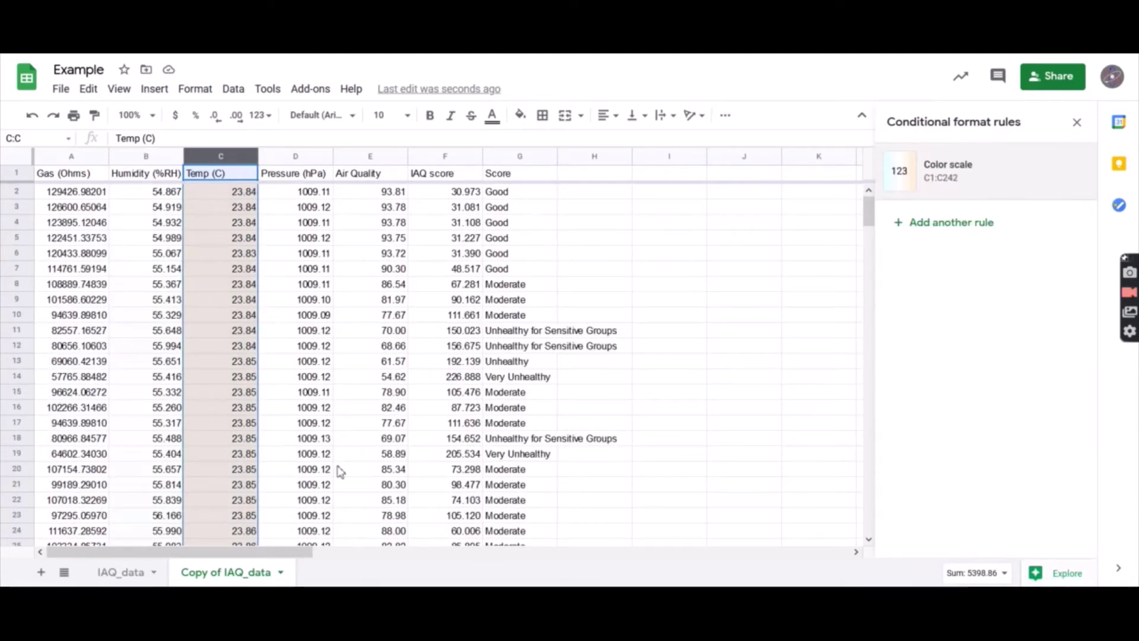
- Examine the Score column's color coding and its text-based conditional format rules on the original IAQ_data sheet
click(120, 572)
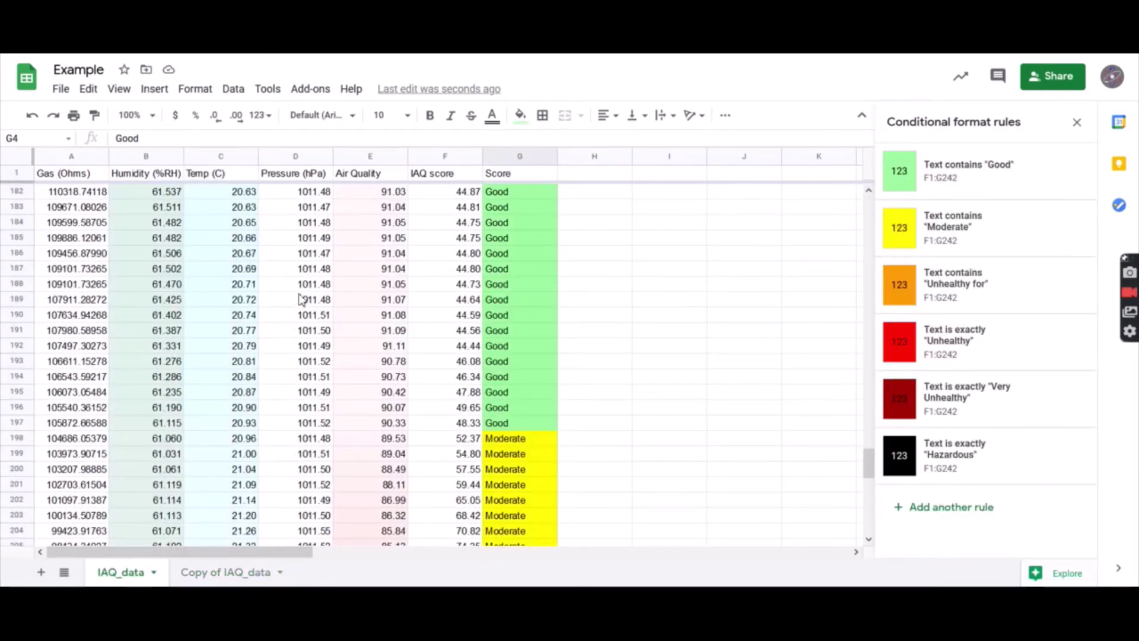
scroll(301, 298, down, 12)
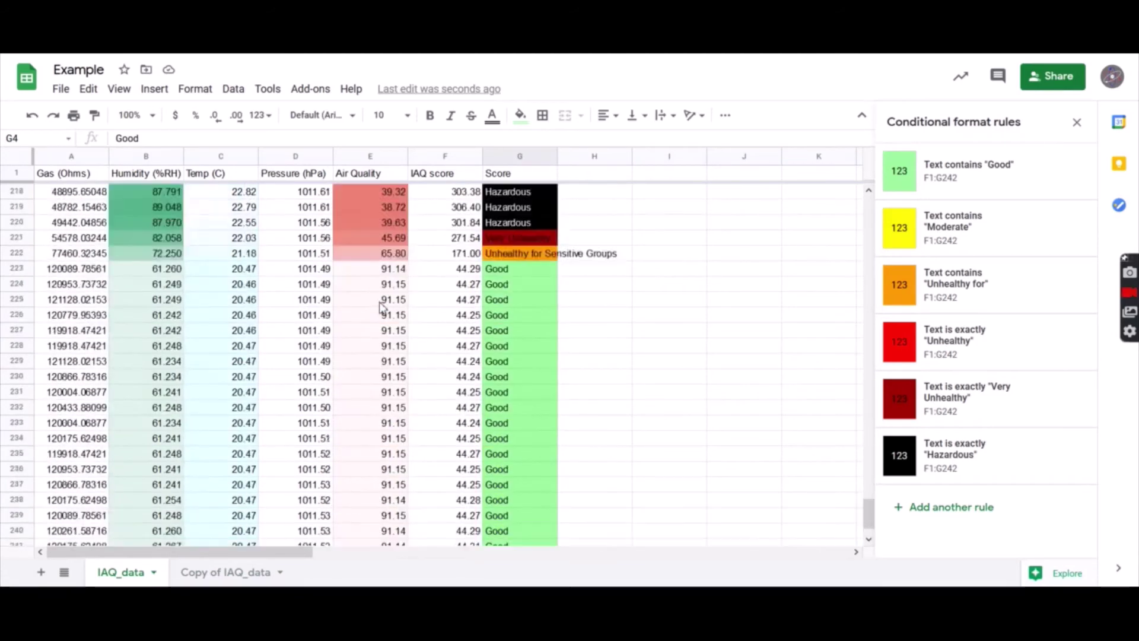
scroll(297, 311, up, 4)
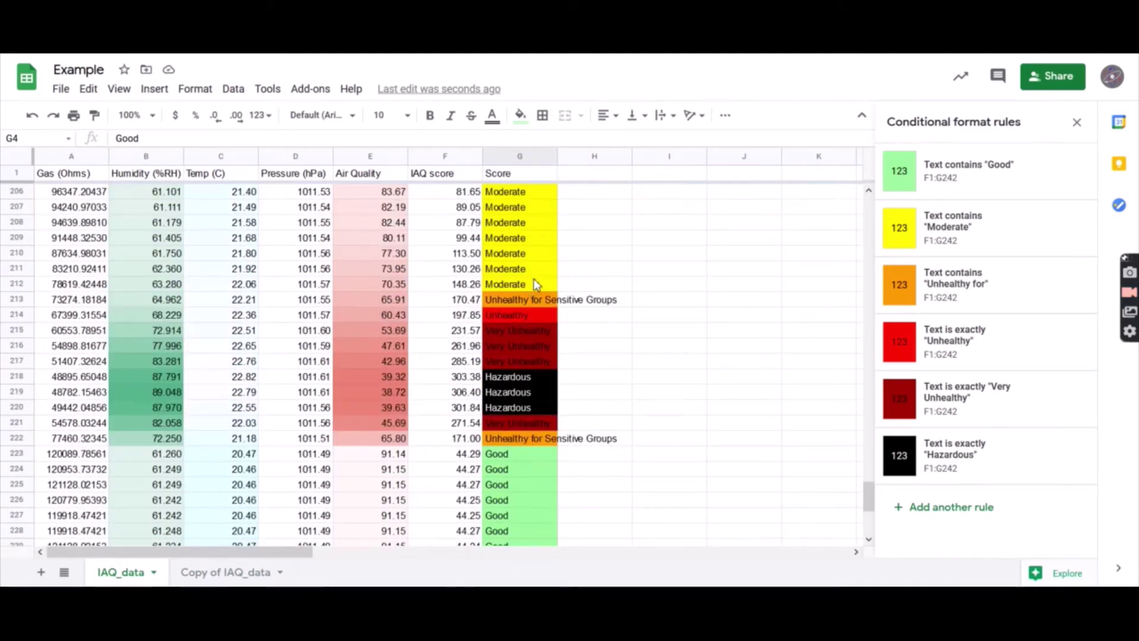
scroll(523, 267, up, 9)
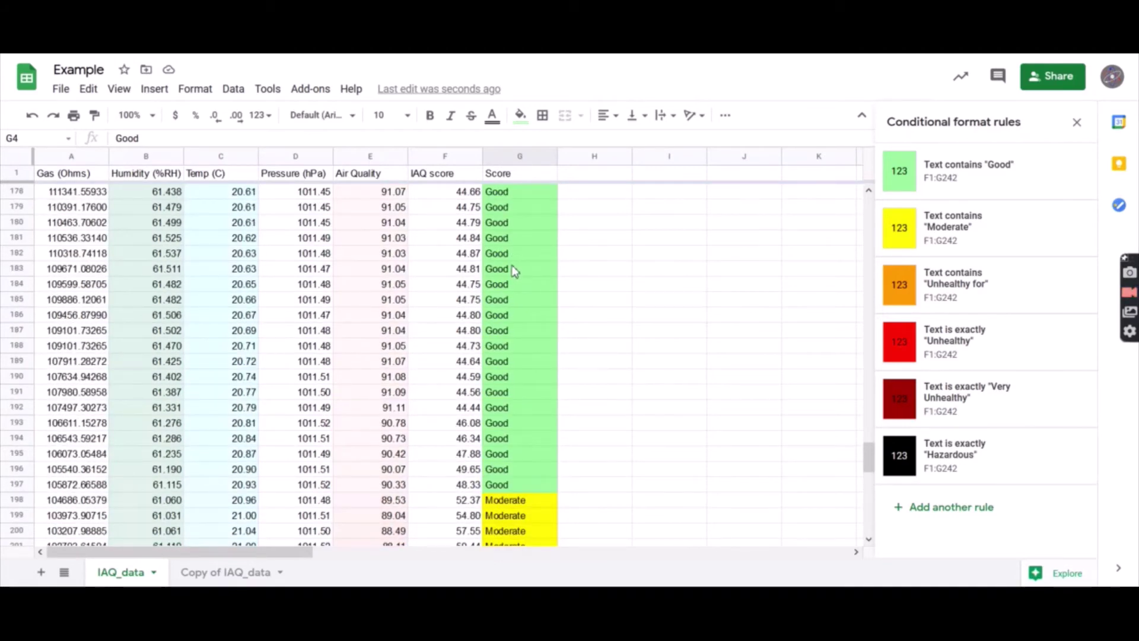
scroll(505, 264, up, 8)
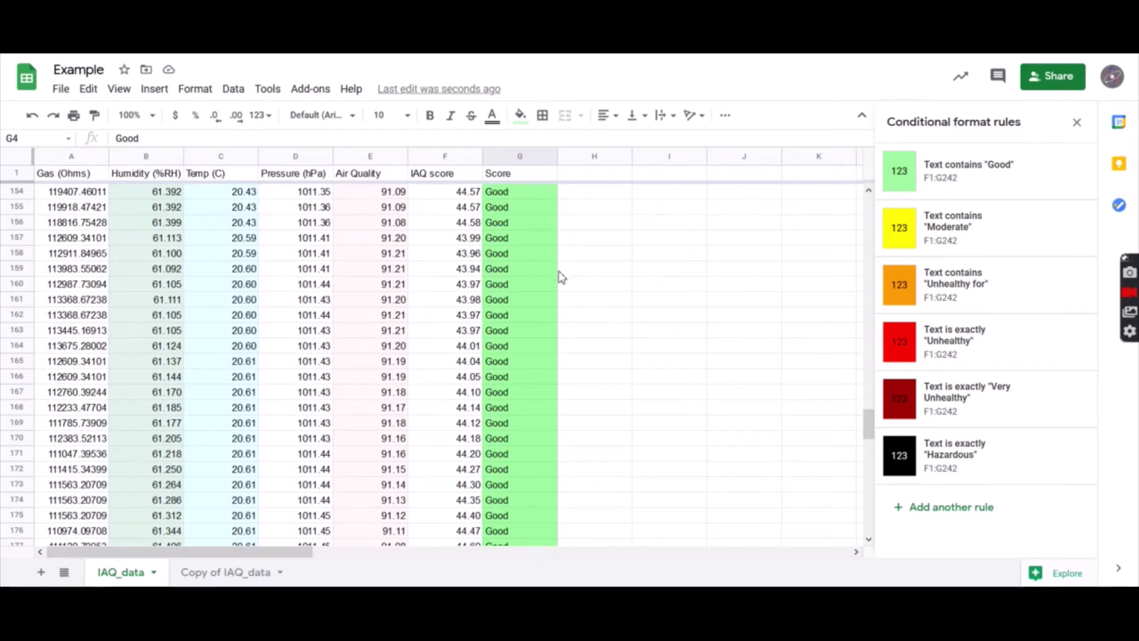
scroll(529, 237, up, 20)
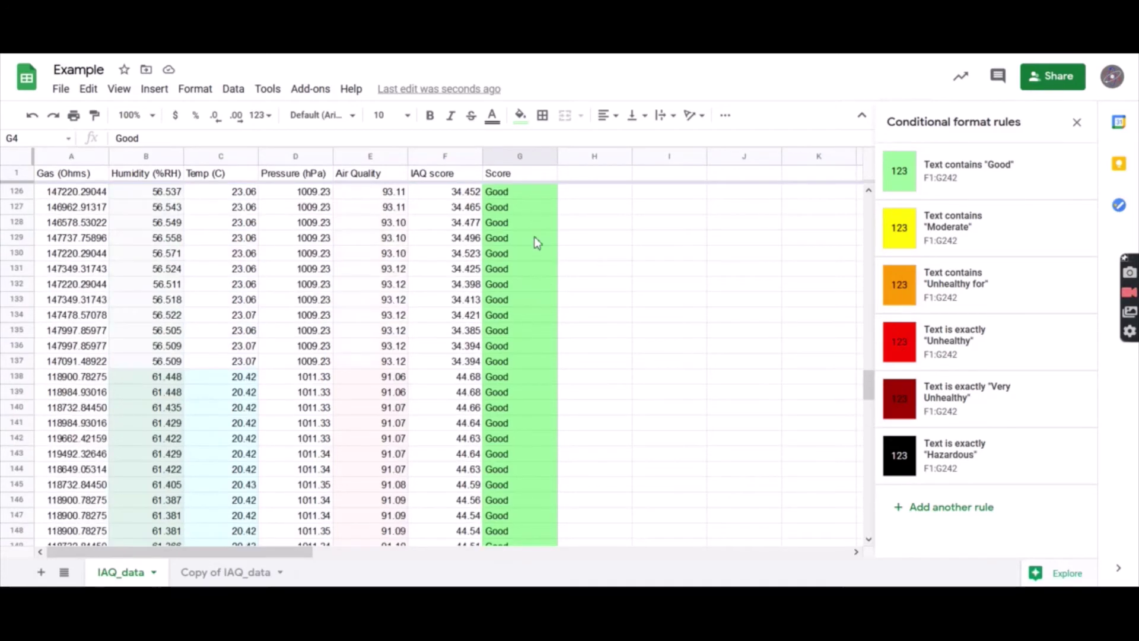
scroll(540, 238, down, 8)
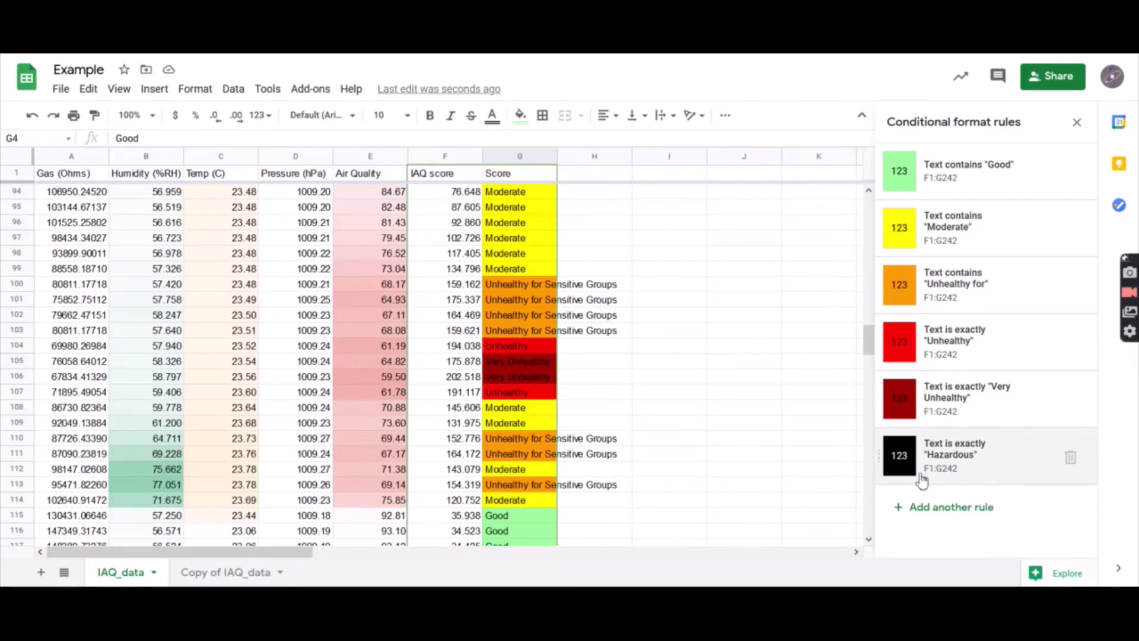
- Start a single color rule for the Score column (G1:G242) on the Copy of IAQ_data sheet and look through the available conditions
click(220, 573)
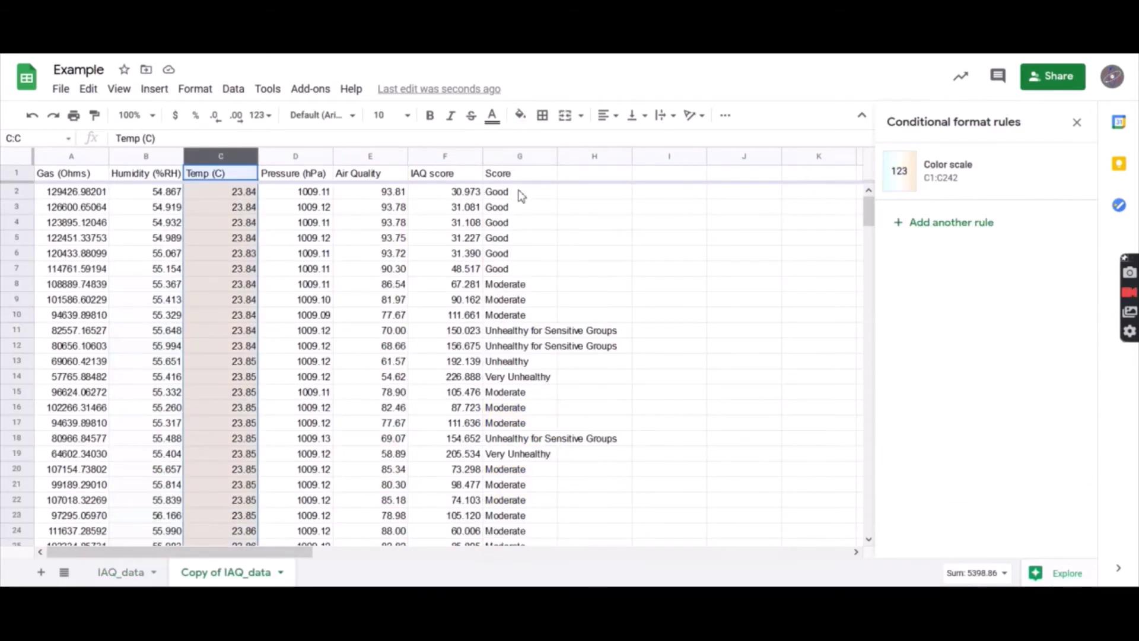
click(524, 157)
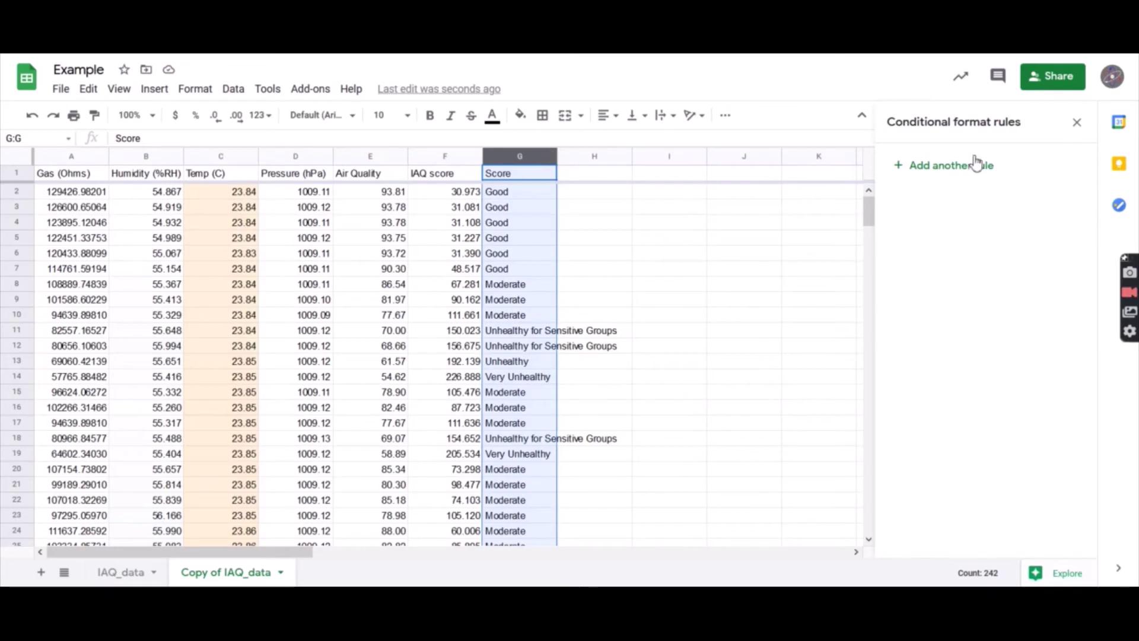
click(949, 170)
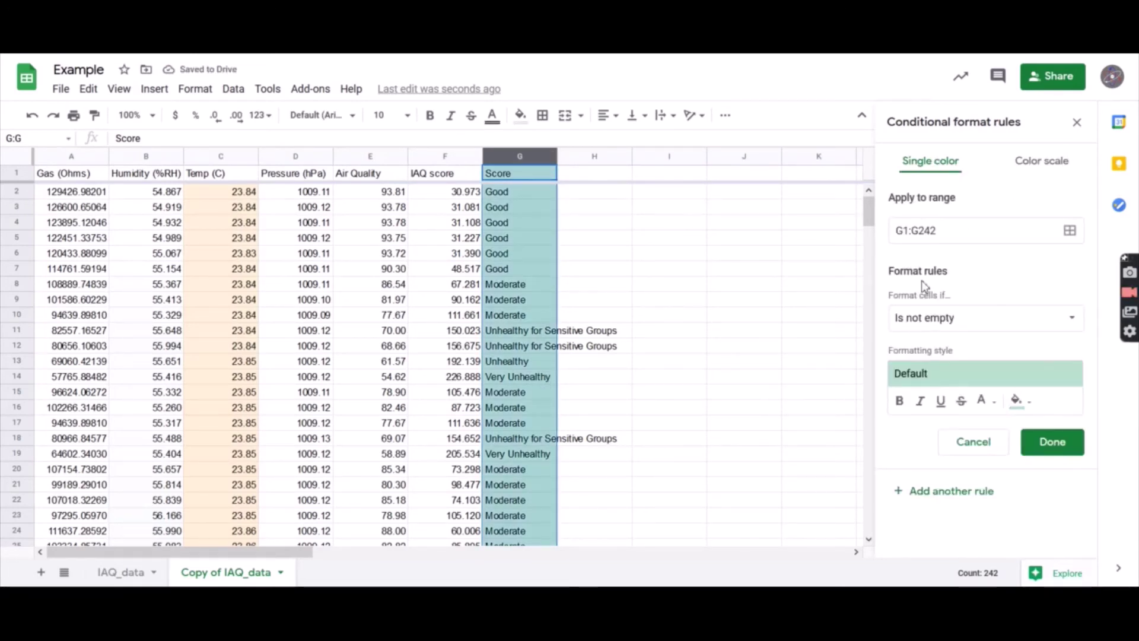
click(947, 325)
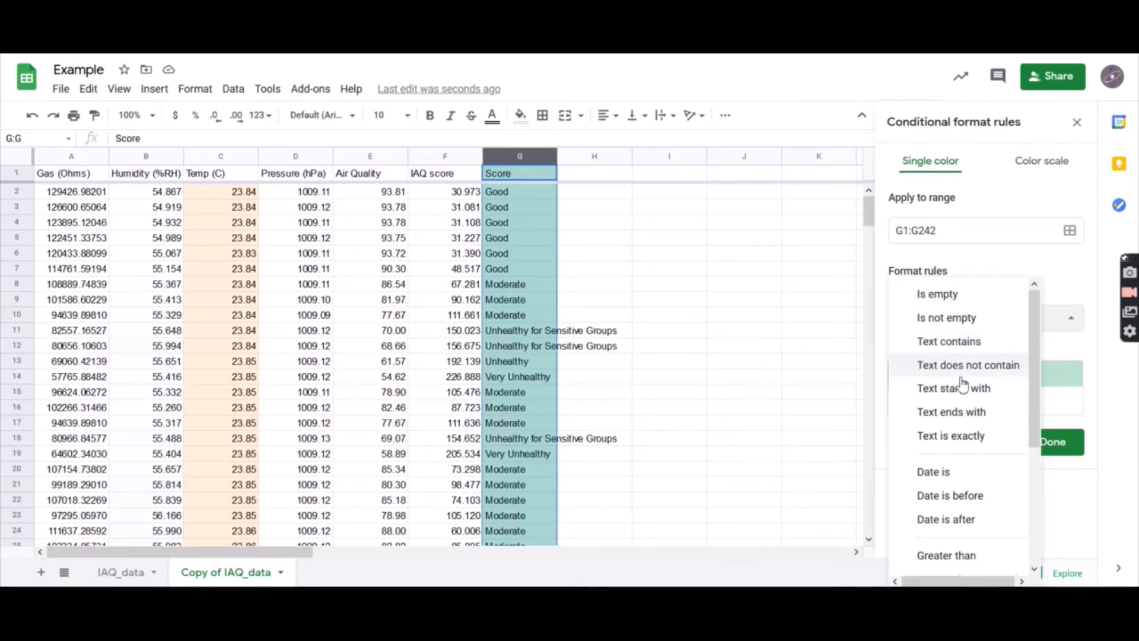
scroll(966, 426, down, 3)
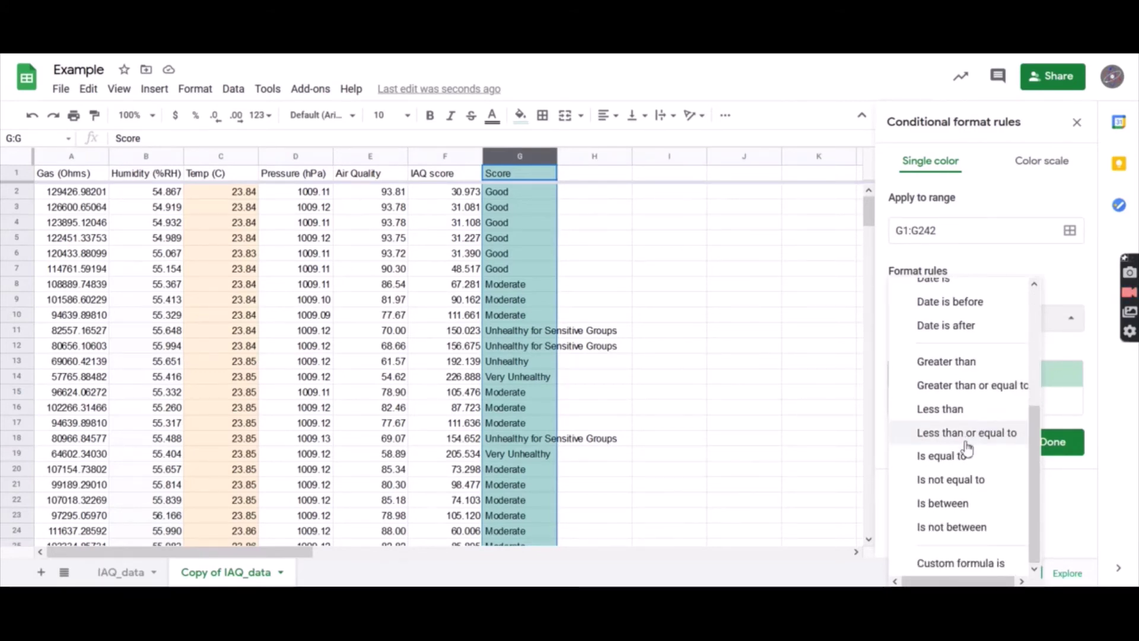
scroll(967, 449, up, 3)
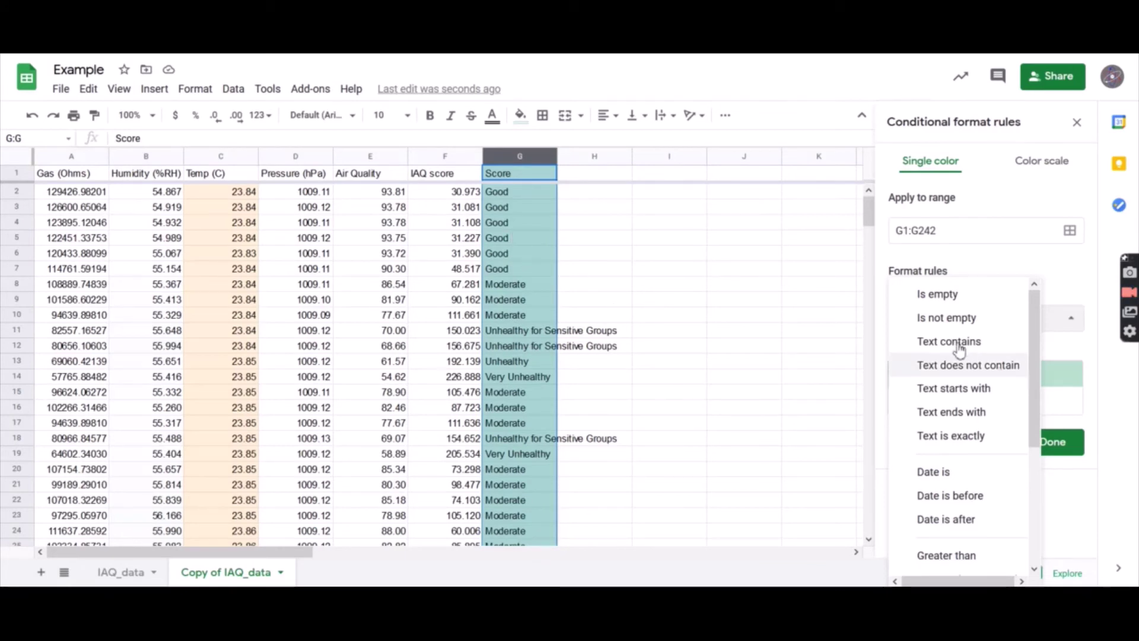
- Check the differently worded Score cells and set the G1:G242 rule's condition to Text contains "Good"
click(515, 337)
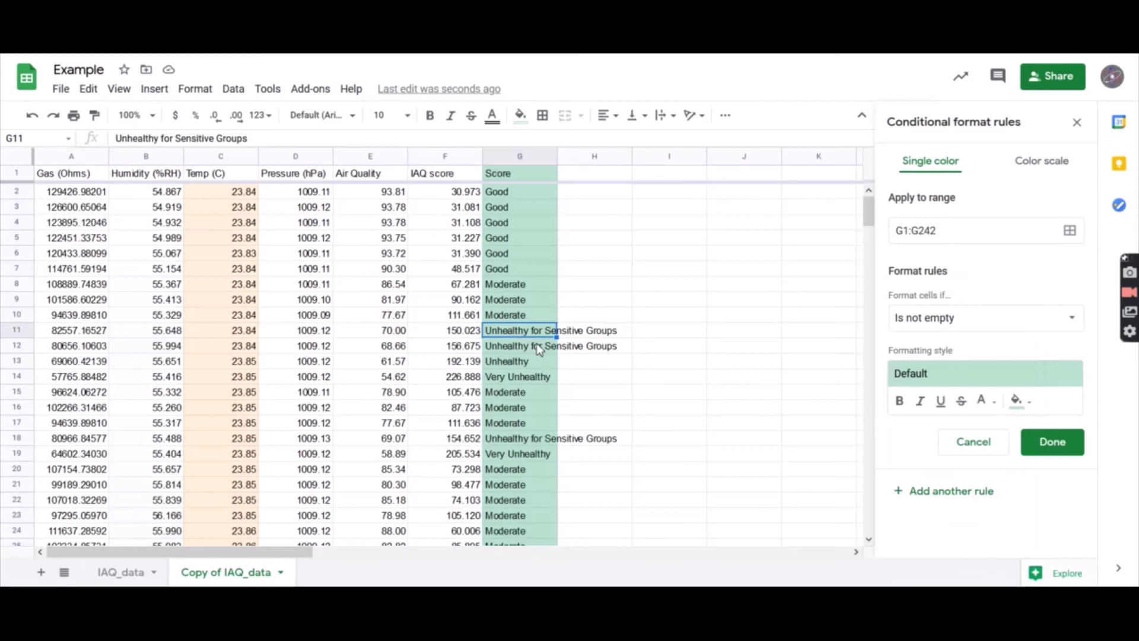
click(509, 363)
click(511, 376)
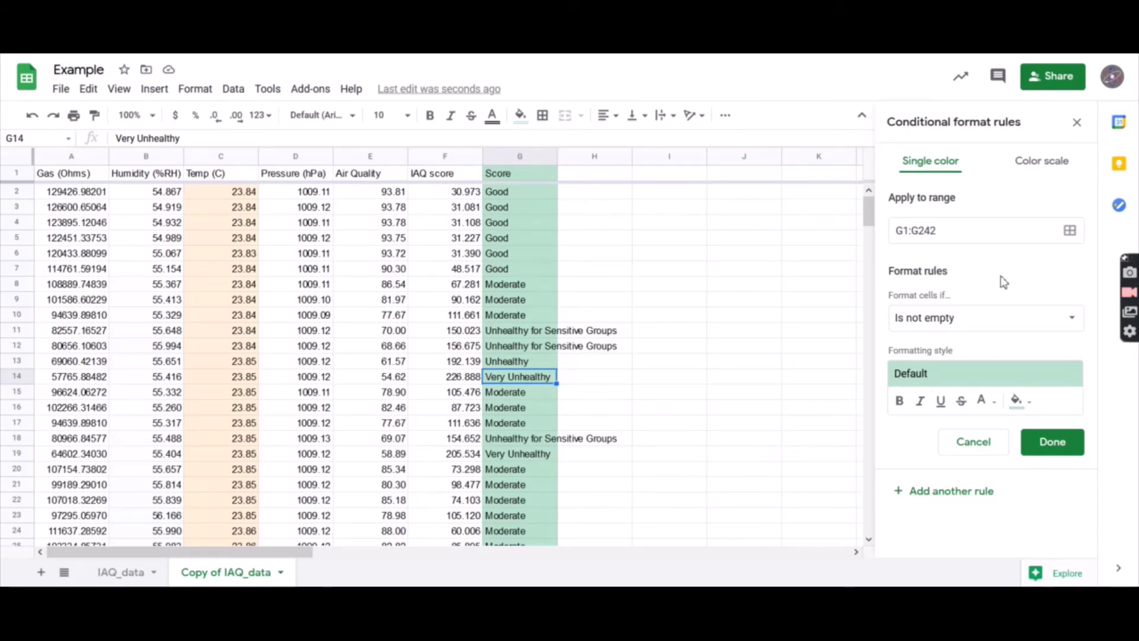
click(955, 320)
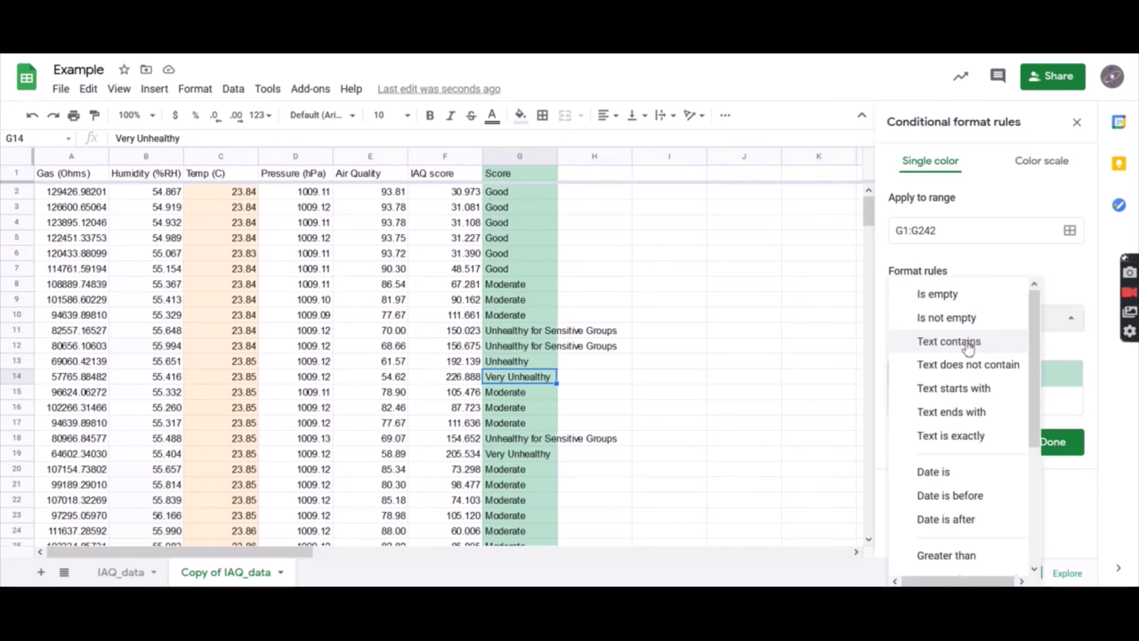
click(966, 343)
click(964, 351)
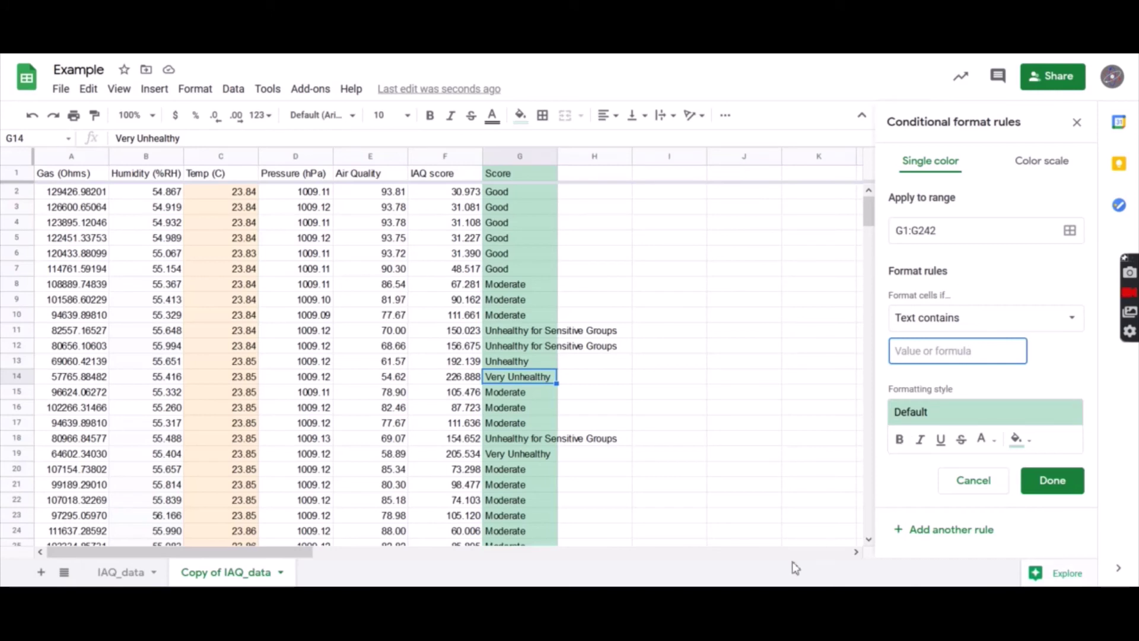
text(Good)
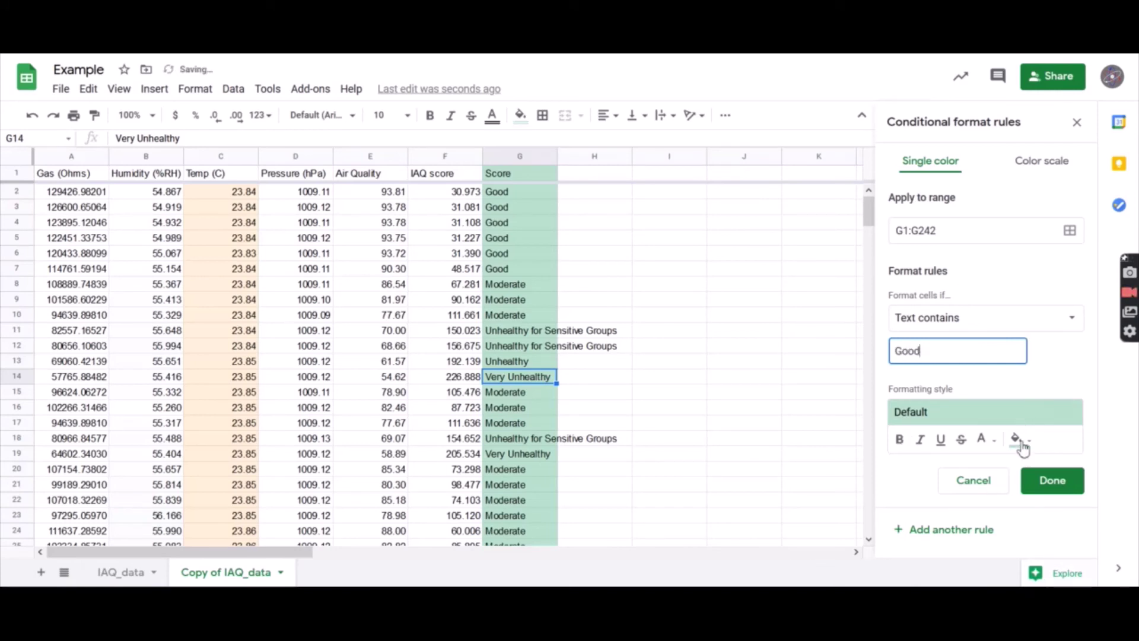
- Give the "Good" rule a bright green fill and review the shading down the Score column
click(1017, 439)
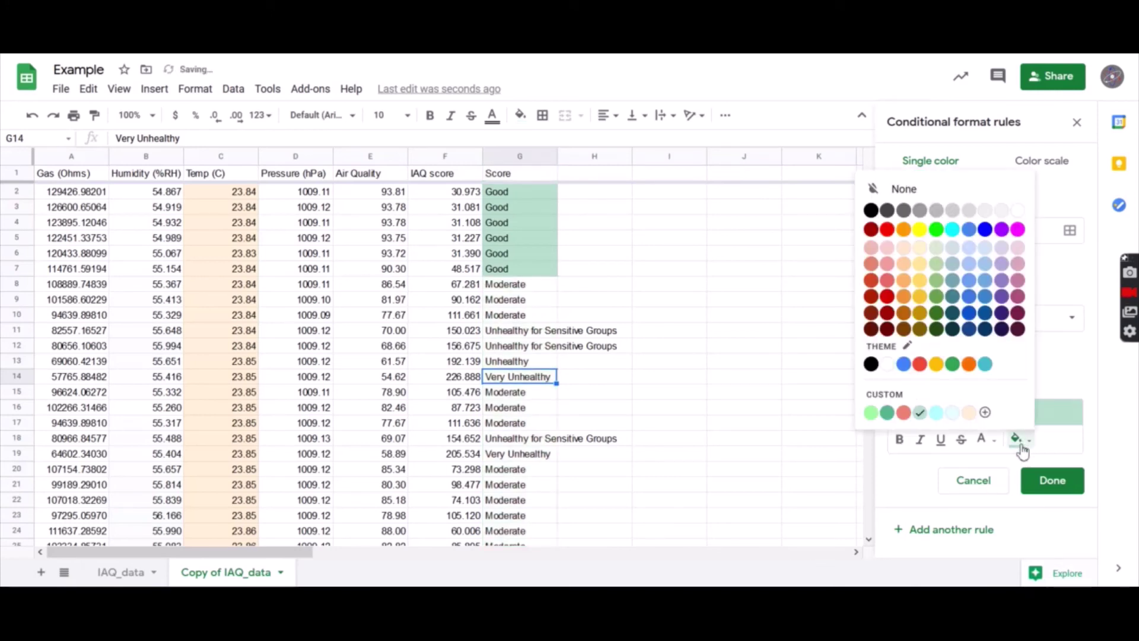
click(936, 229)
scroll(539, 321, down, 5)
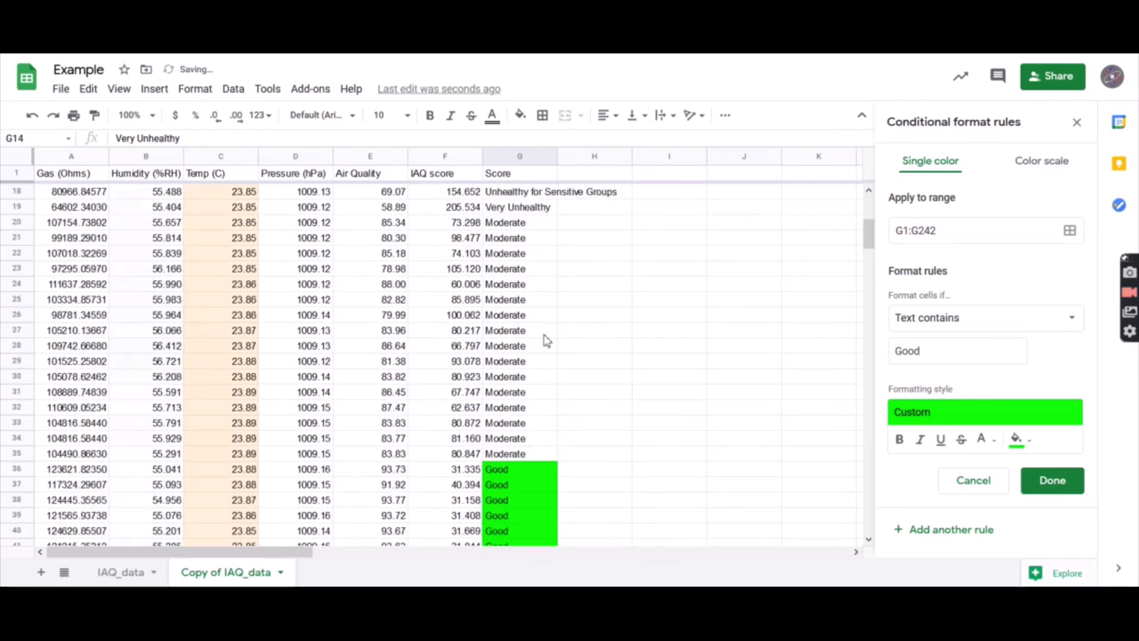
scroll(534, 332, up, 5)
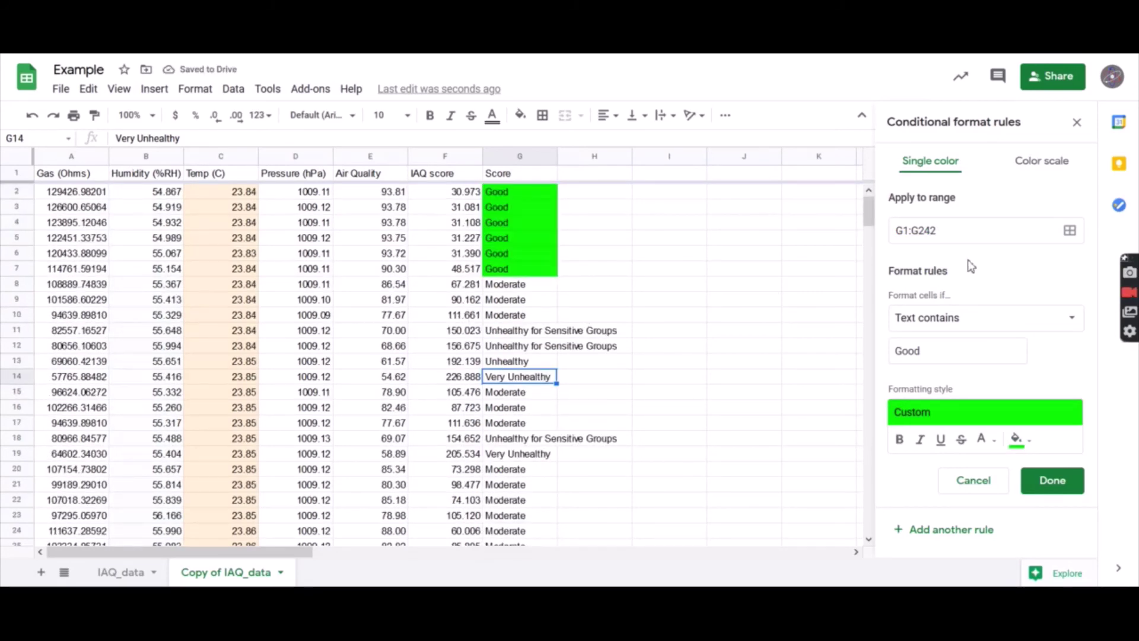
- Add another rule on G1:G242 that fills cells yellow when Text contains "Moderate", and finish it
click(952, 530)
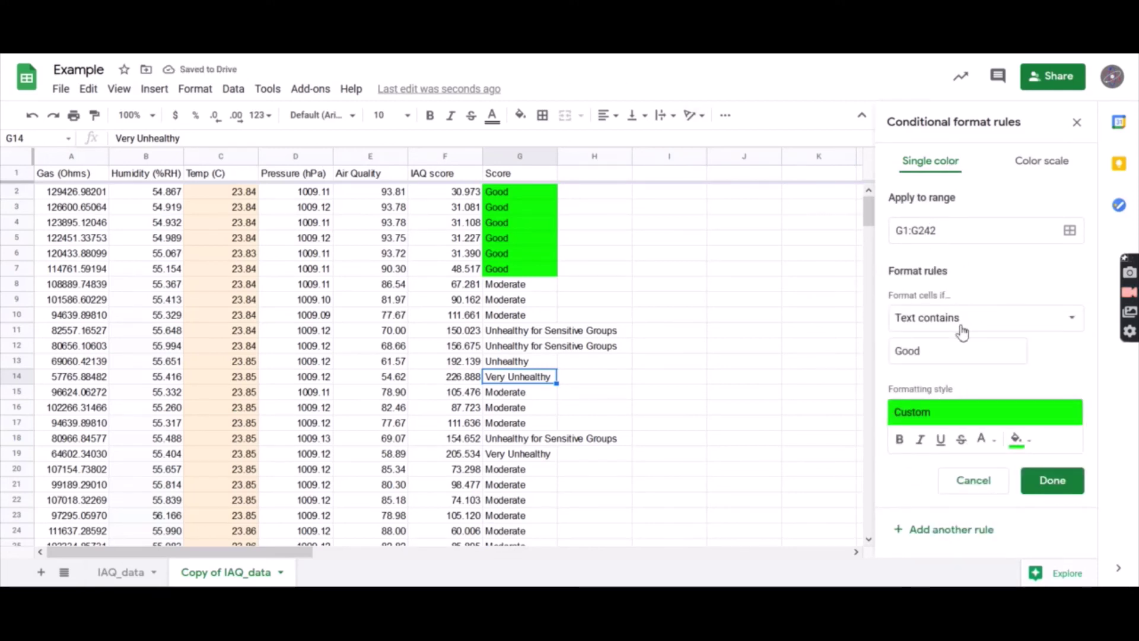
drag(946, 351, 882, 354)
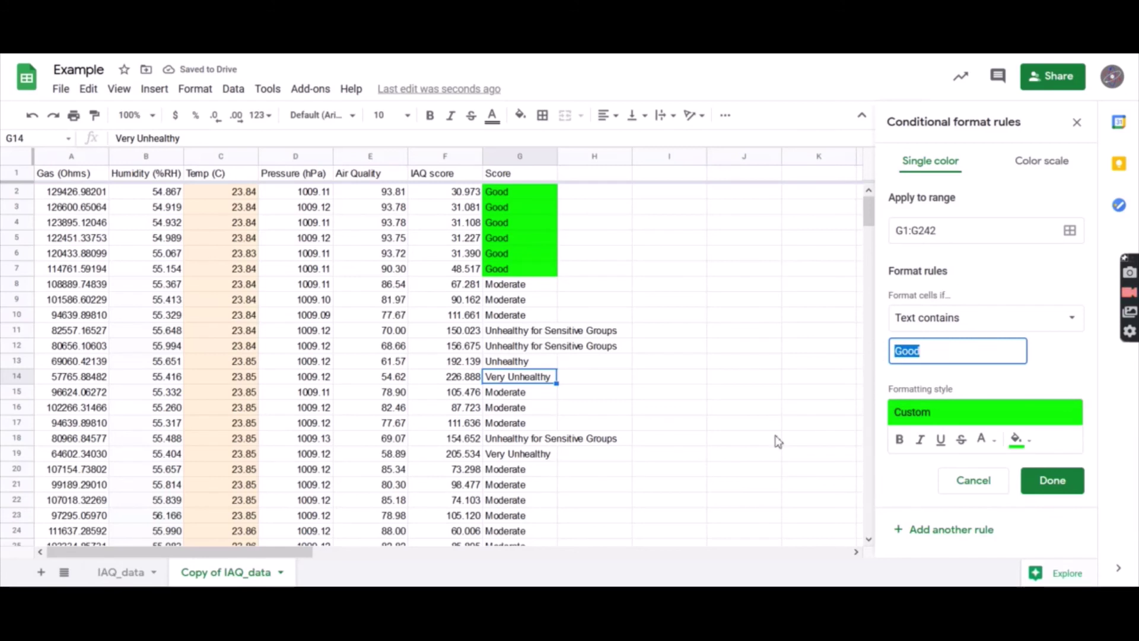
text(Moderate)
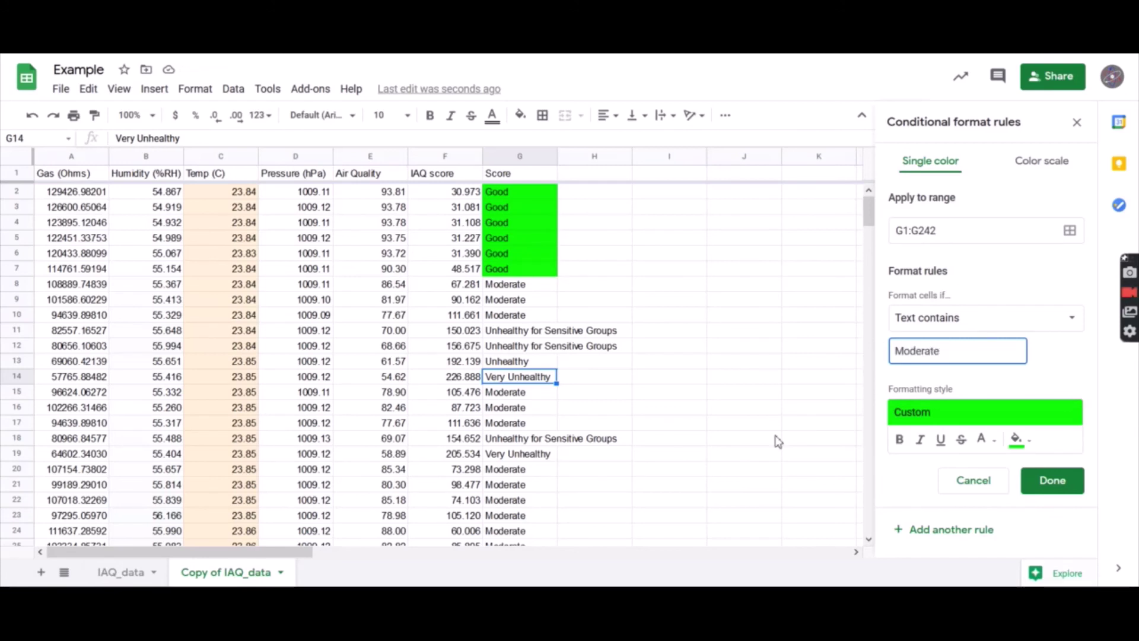
click(1016, 439)
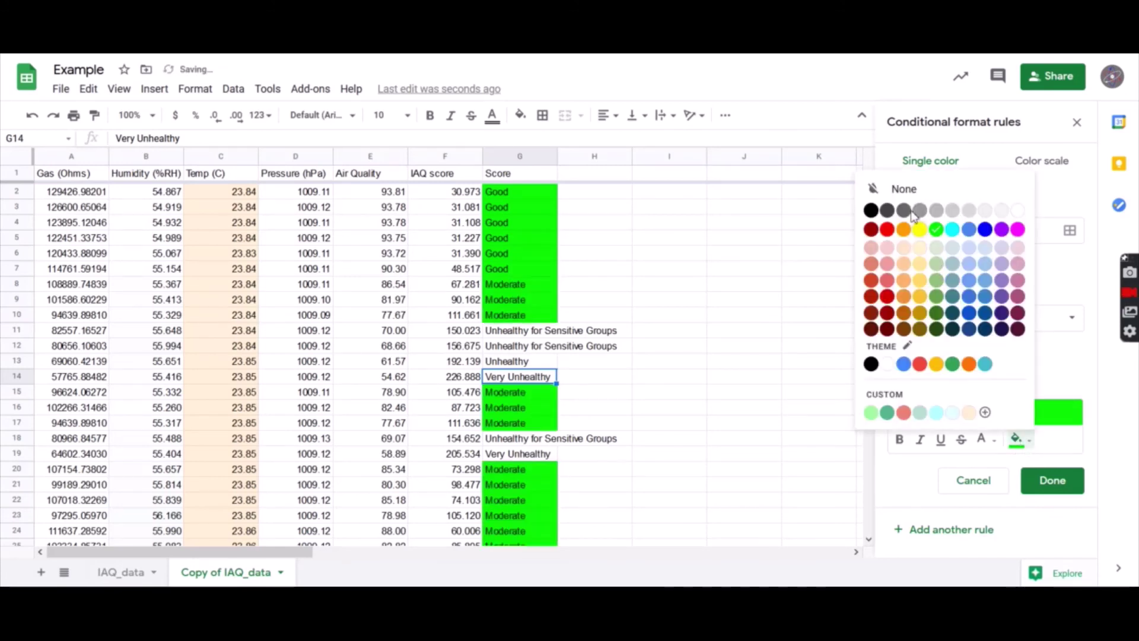
click(919, 230)
click(1052, 481)
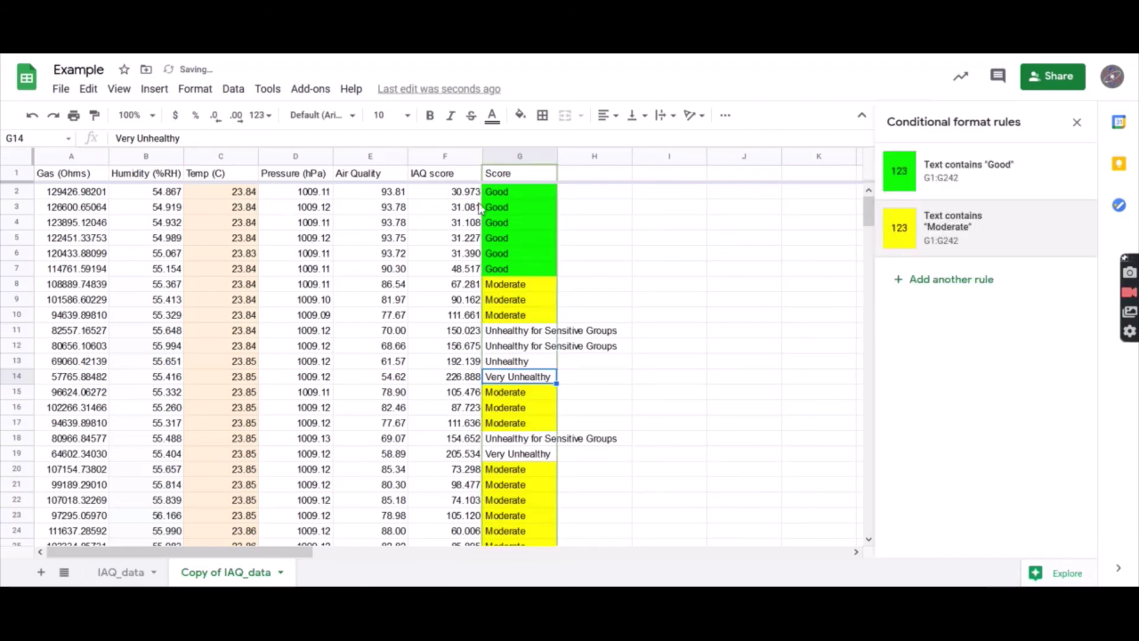
- Add another single color rule on cell G14 with the condition Text contains "Hazardous"
scroll(543, 336, down, 2)
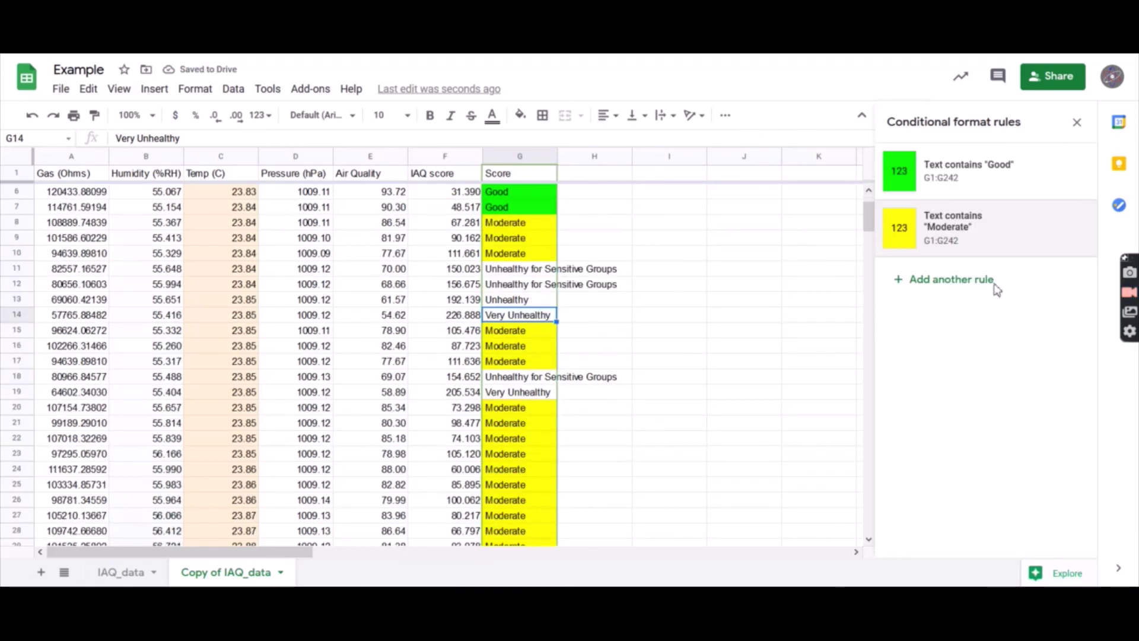
click(946, 280)
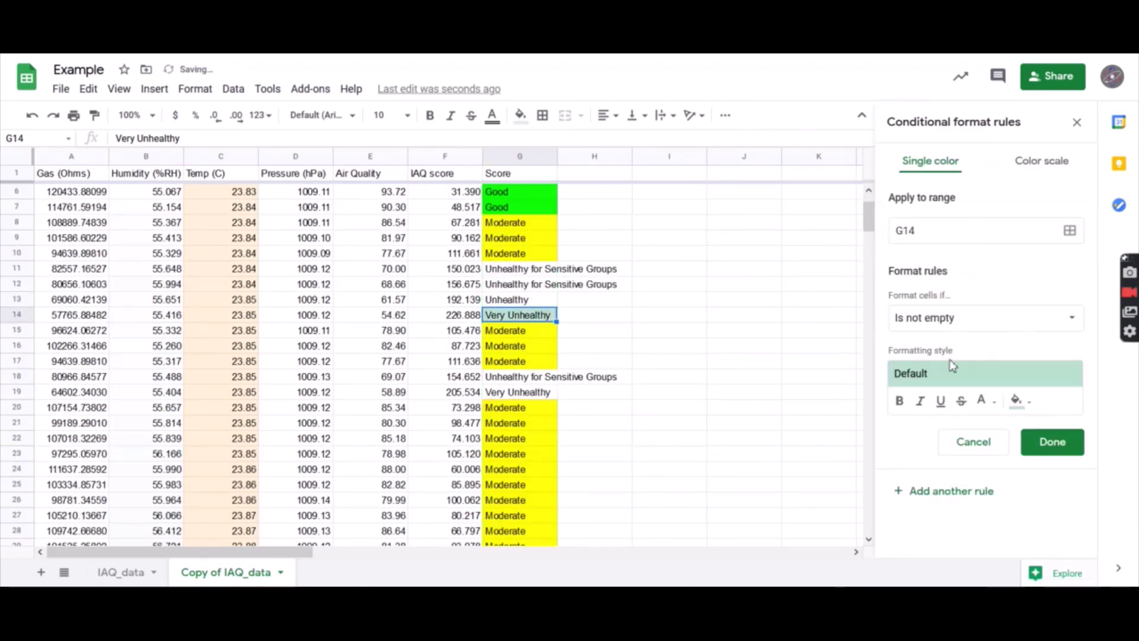
click(944, 317)
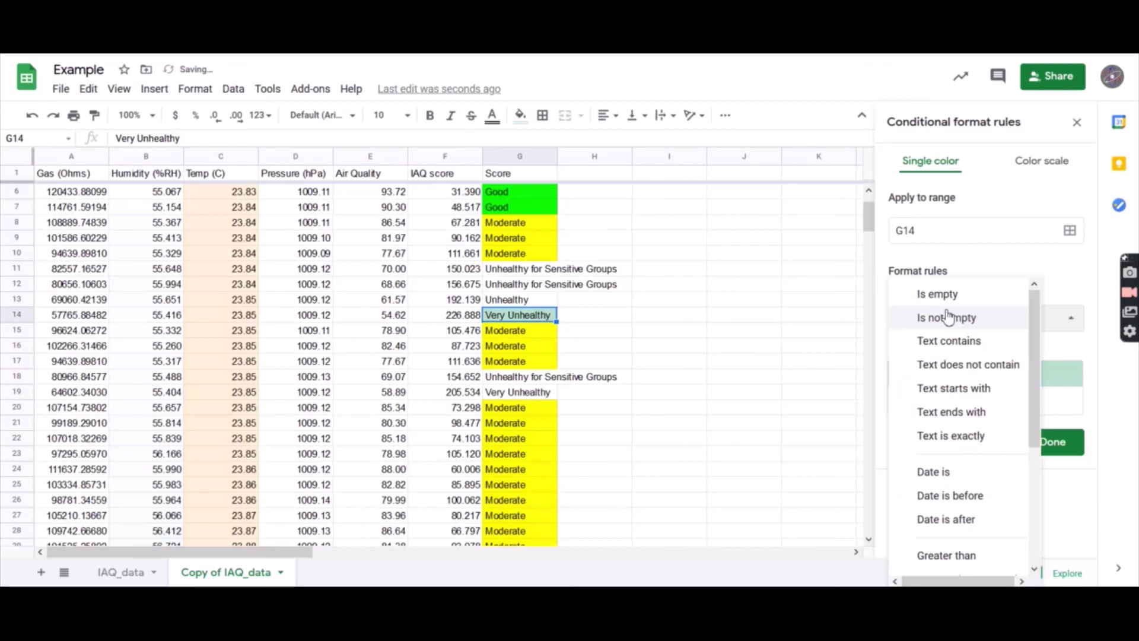
click(947, 343)
click(926, 359)
text(G)
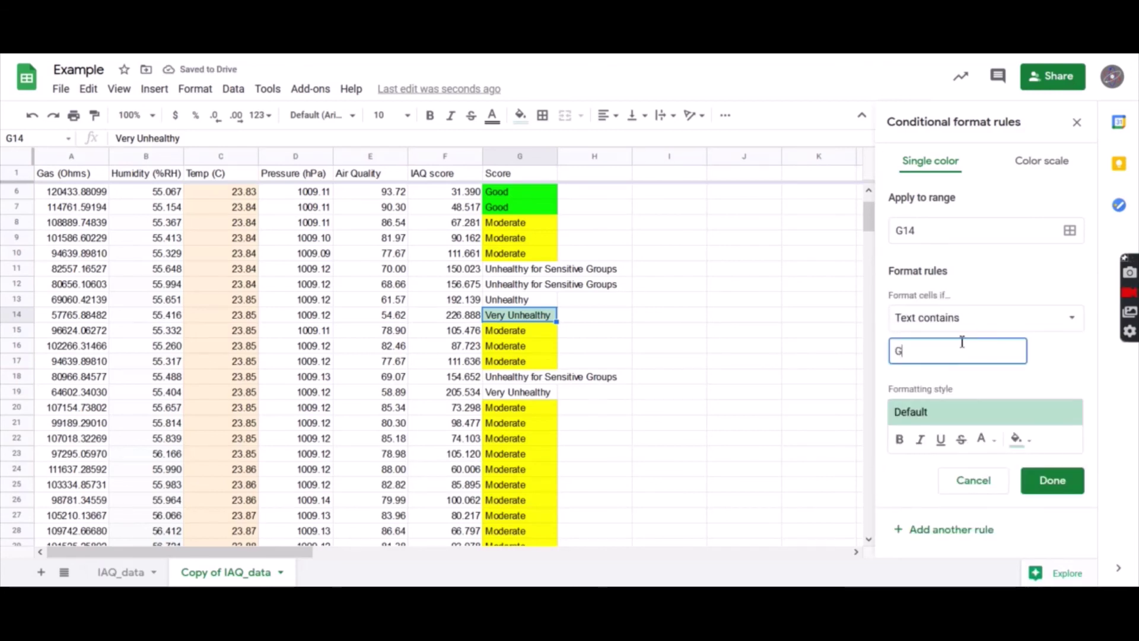
key(BackSpace)
text(Hazardous)
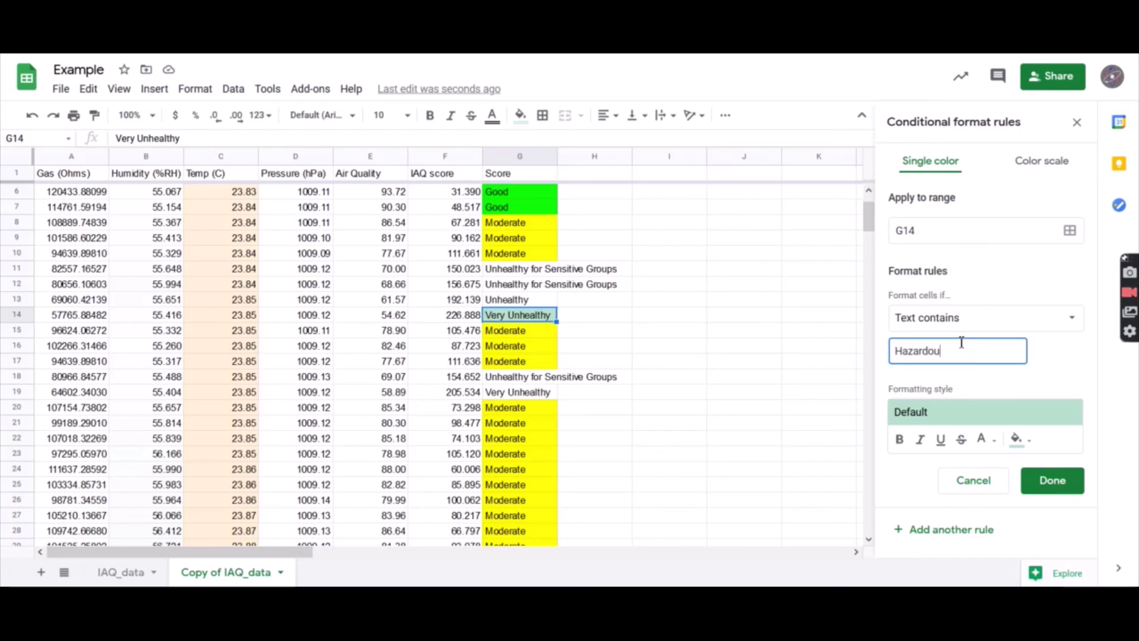
- Give the "Hazardous" rule a black fill and look through the preset formatting styles, keeping the black one
click(1015, 442)
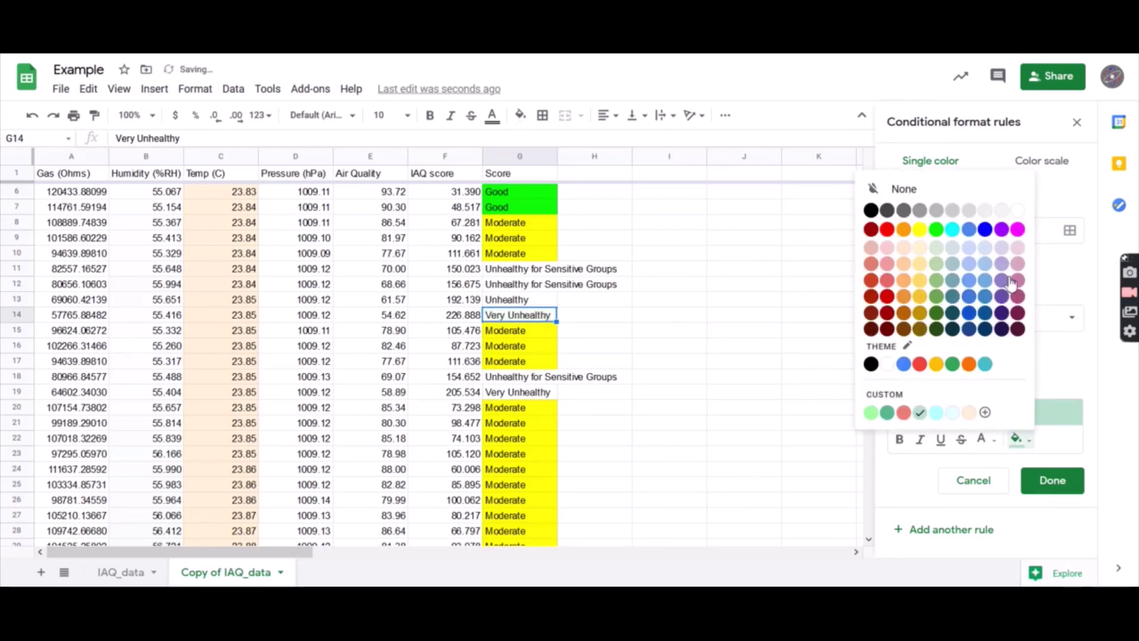
click(870, 210)
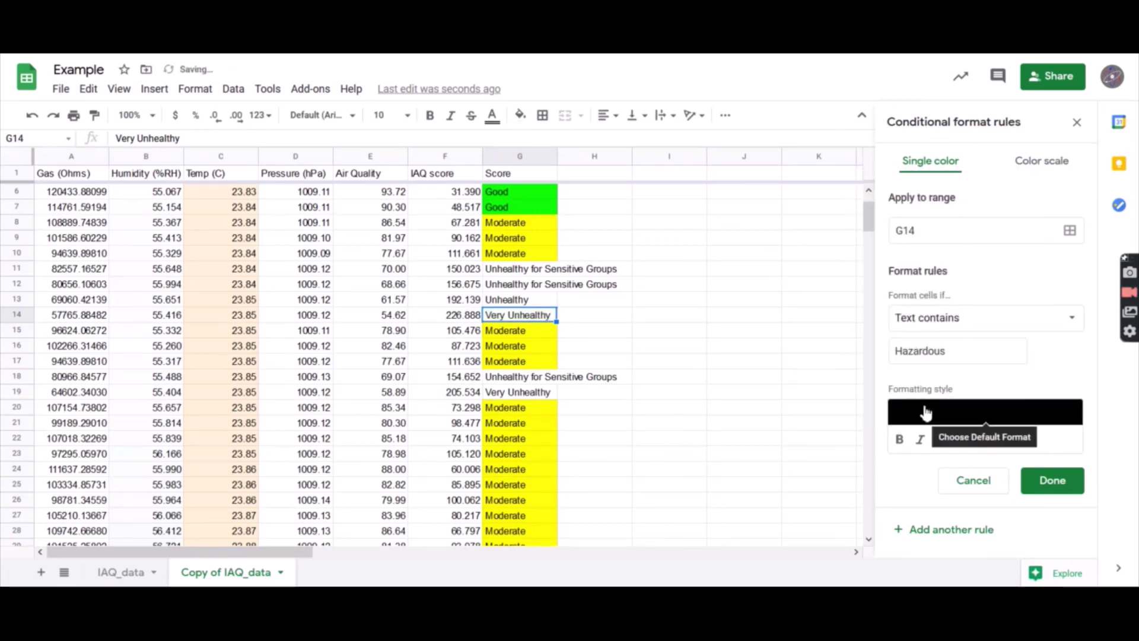
click(923, 412)
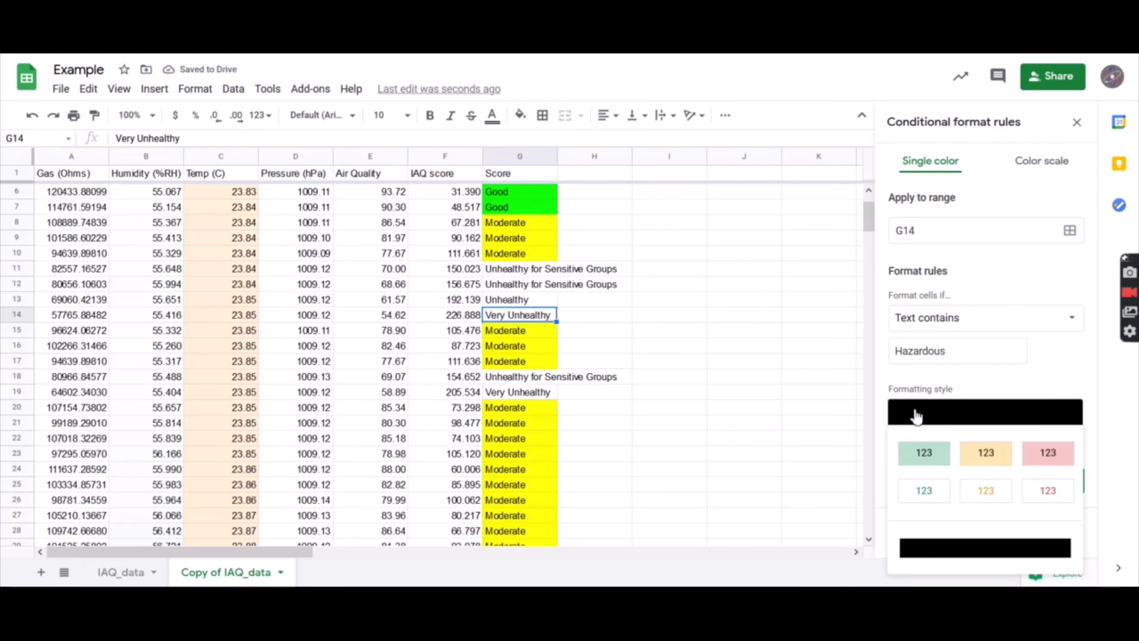
click(920, 415)
click(926, 419)
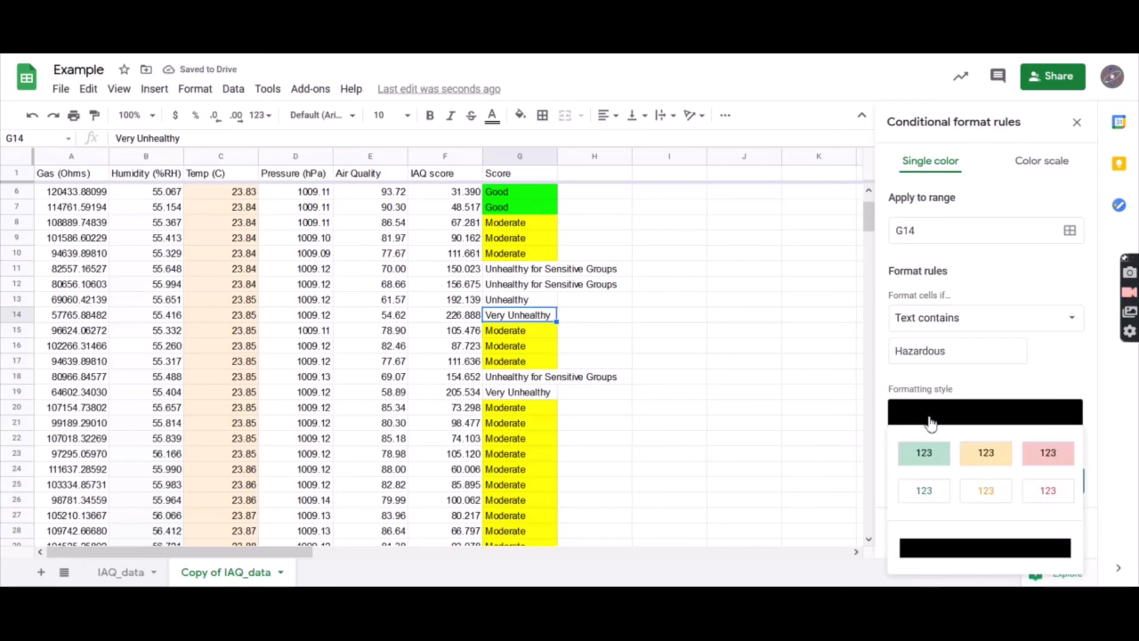
click(978, 549)
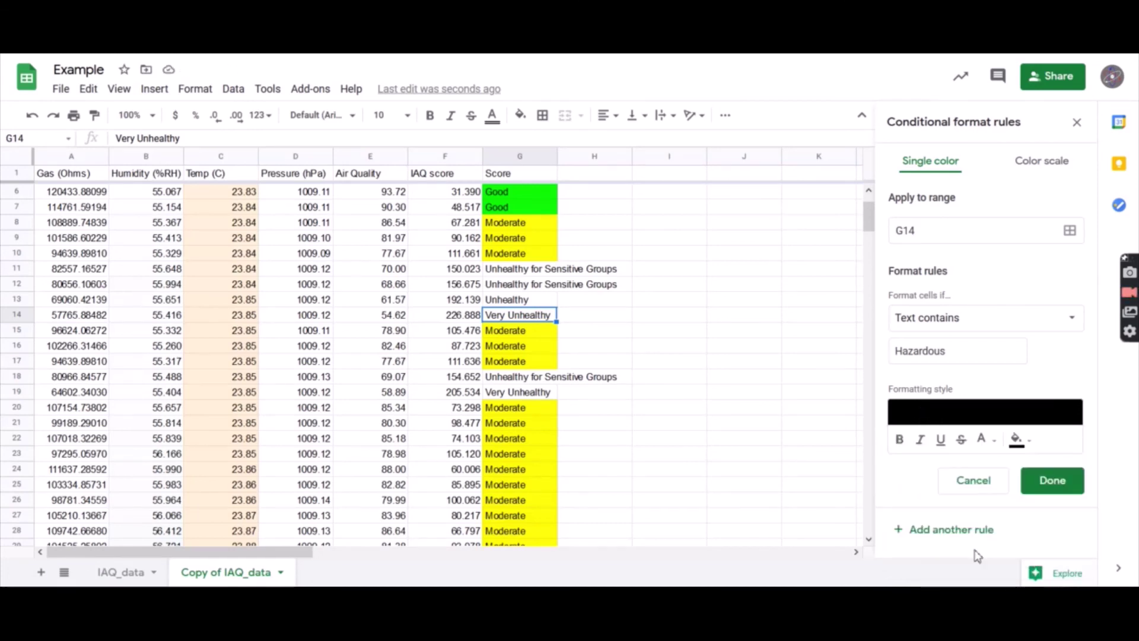
- Set the "Hazardous" rule's text color to white and finish the rule
click(985, 441)
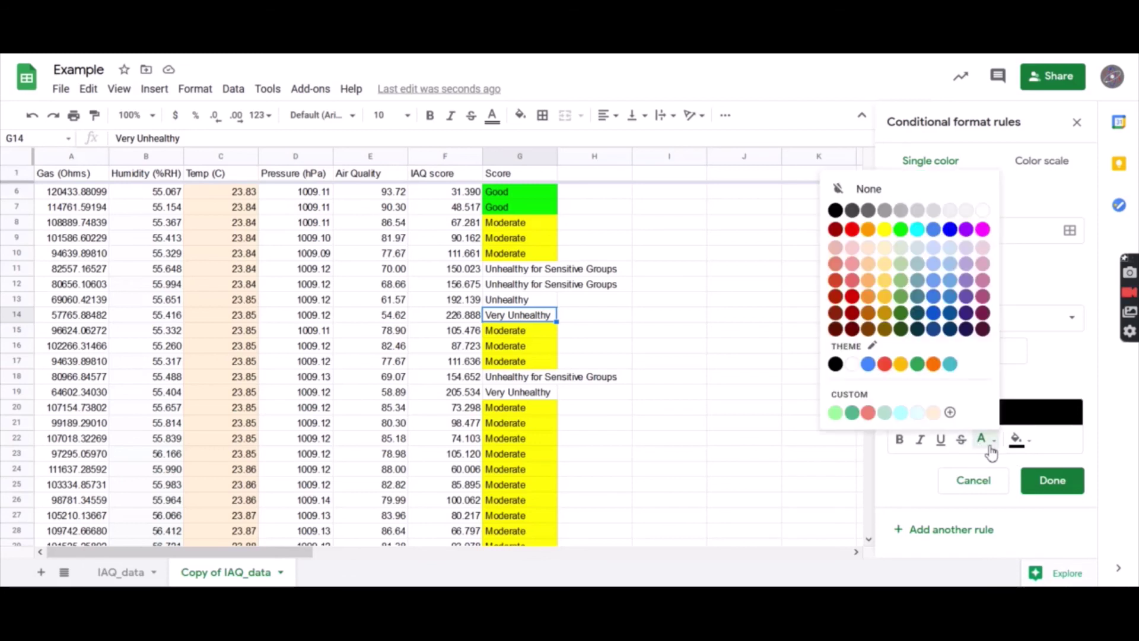
click(982, 211)
click(1069, 482)
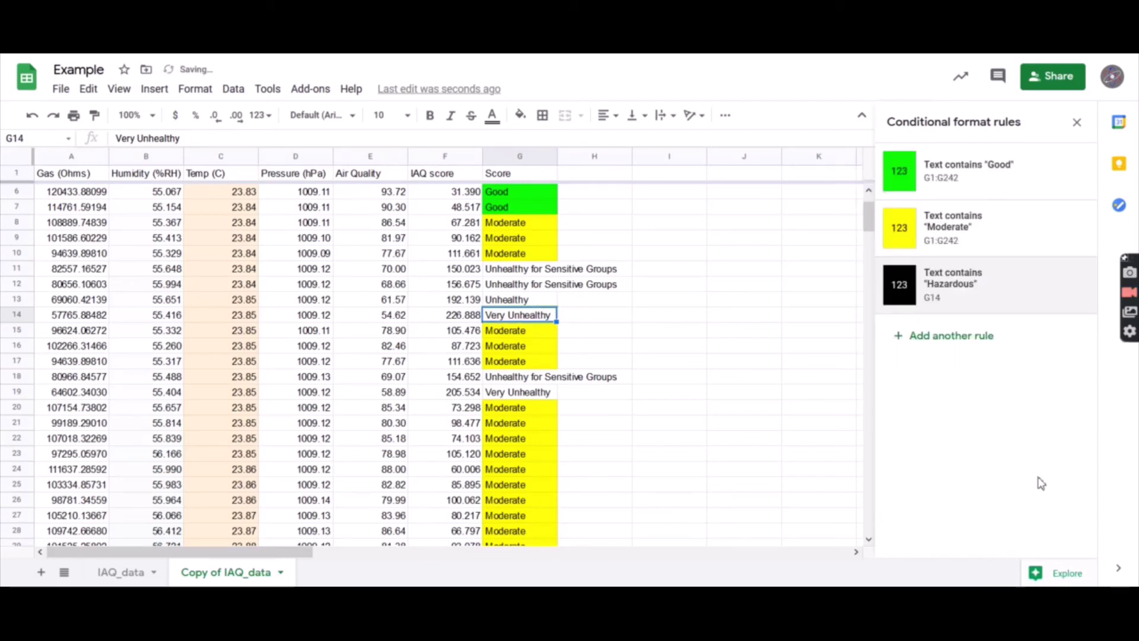